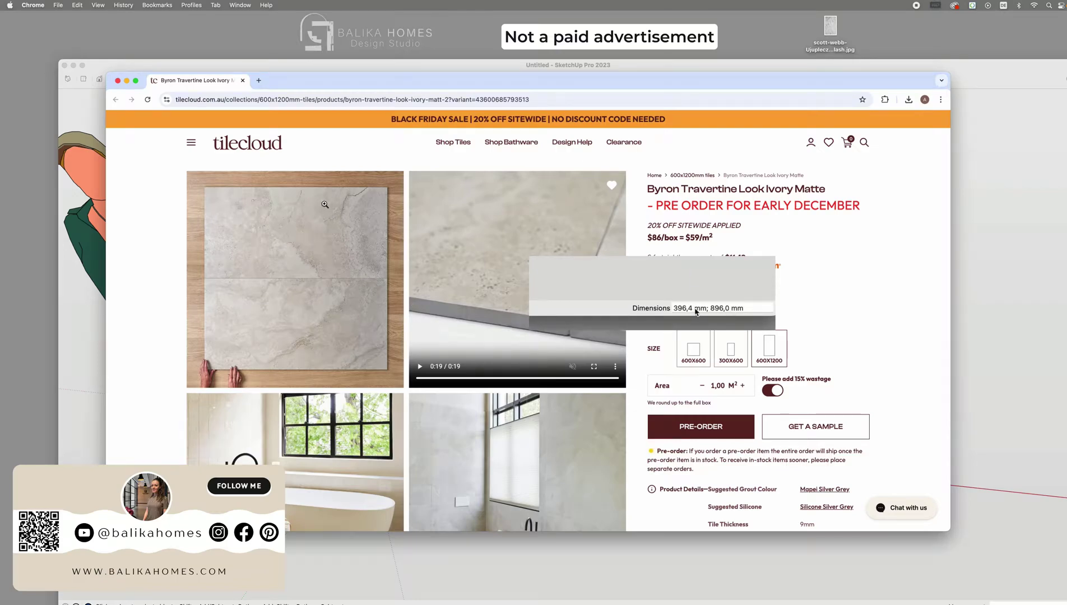
type("600")
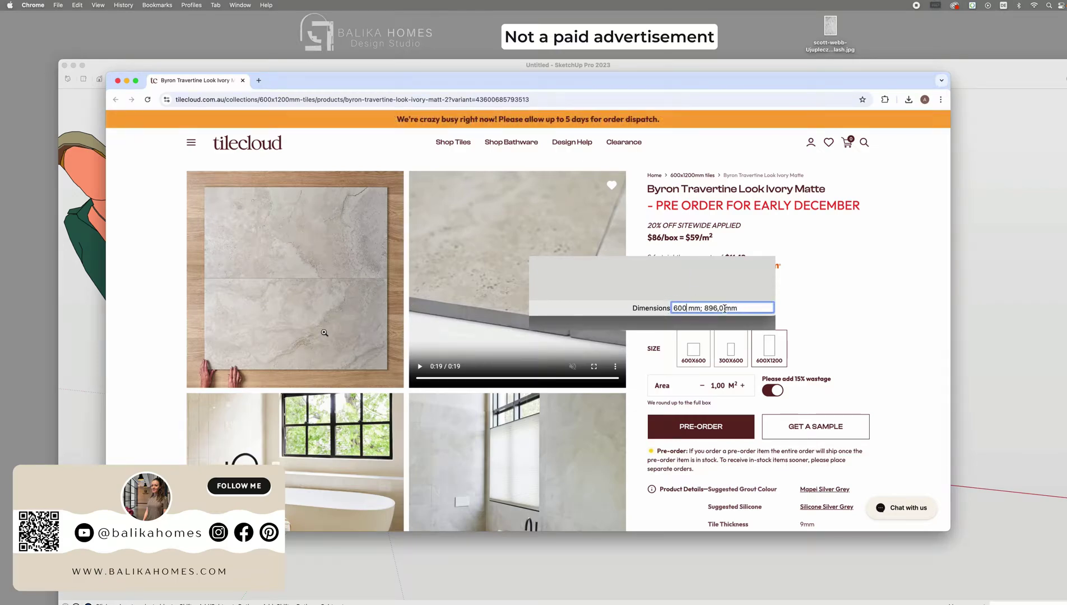
double_click(704, 309)
type("1200")
scroll(387, 331, "down", 1)
key("Return")
Find the product photo showing two Byron Travertine tiles stacked together and open the image in its own tab
scroll(395, 324, "down", 6)
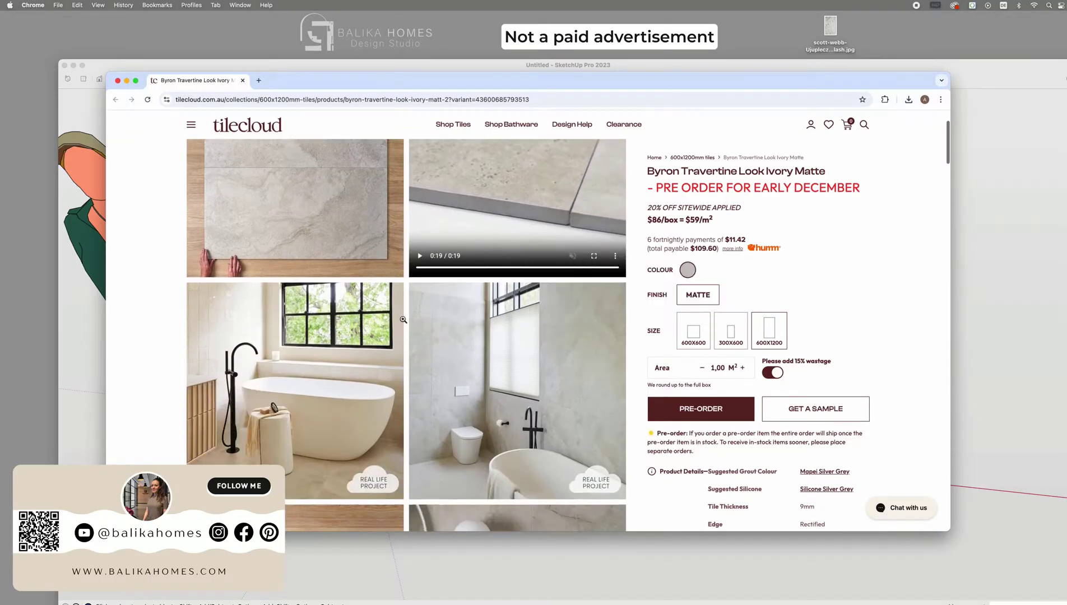
scroll(403, 320, "down", 8)
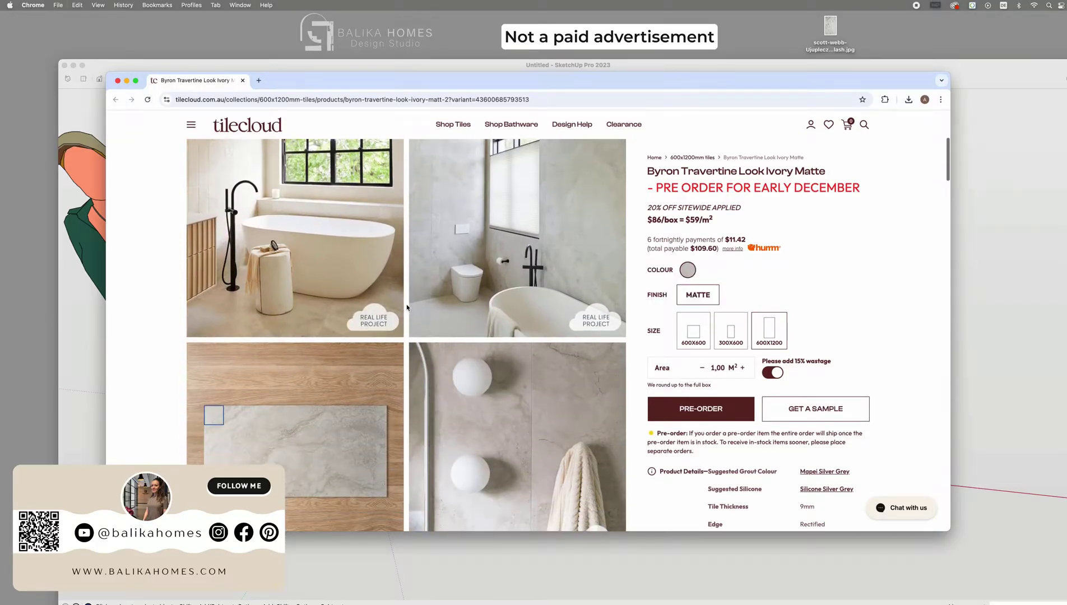
scroll(406, 307, "down", 8)
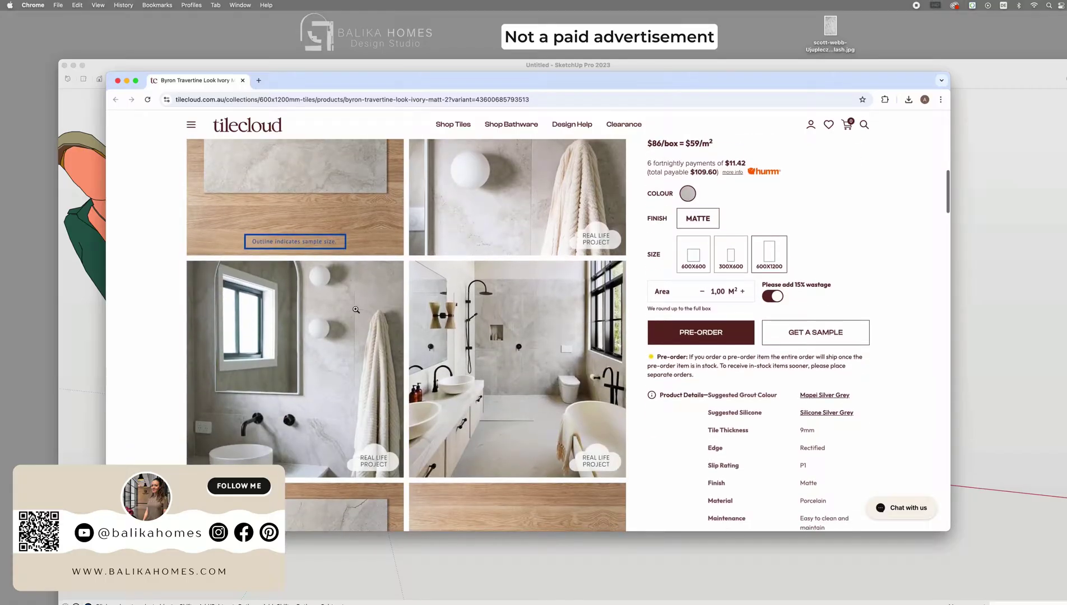
scroll(356, 309, "down", 8)
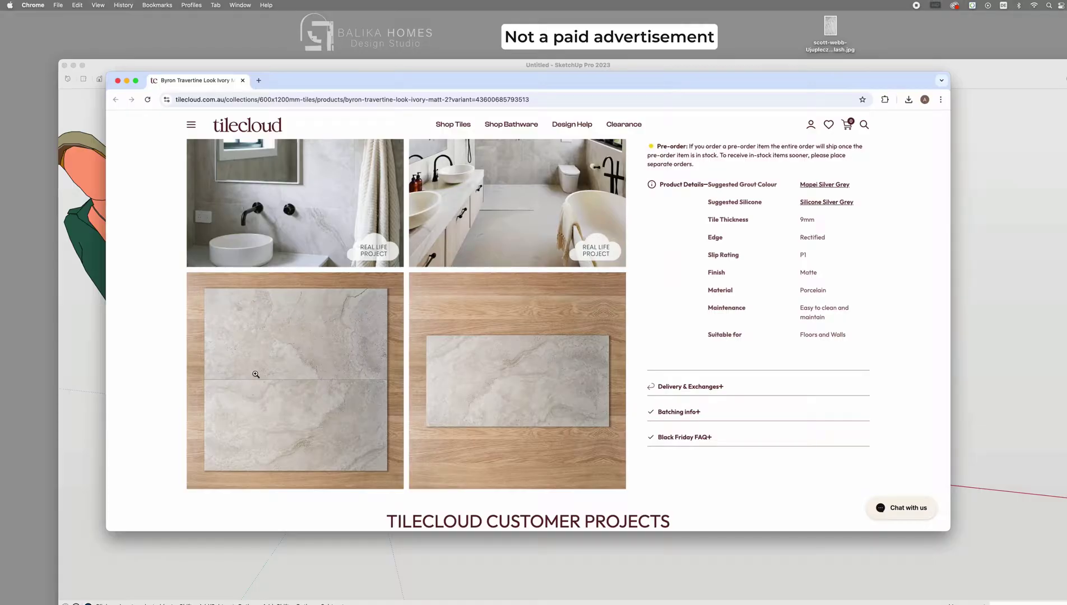
left_click(333, 333)
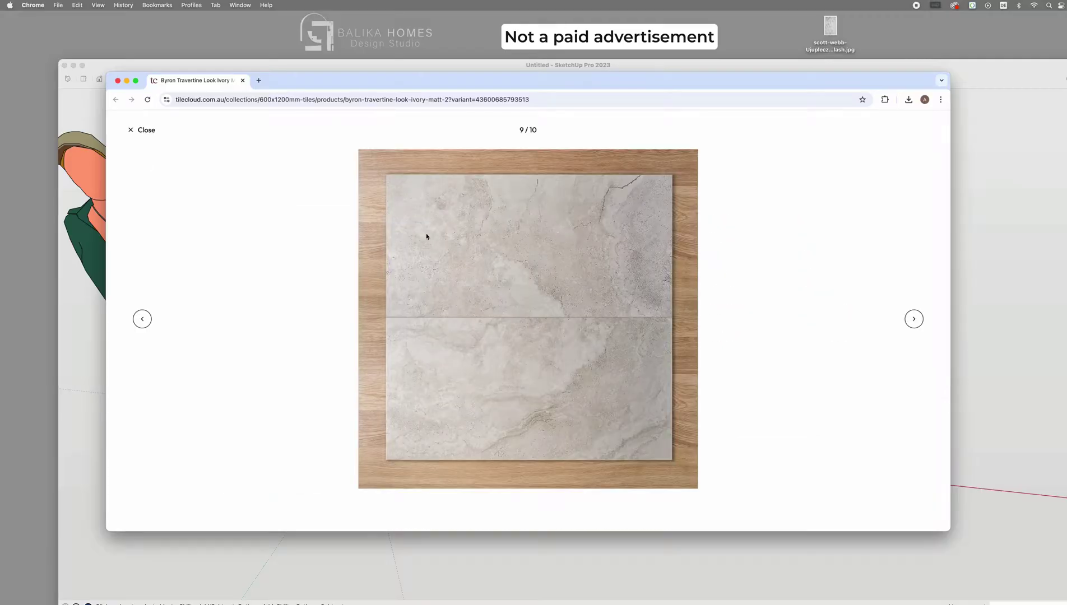
right_click(590, 220)
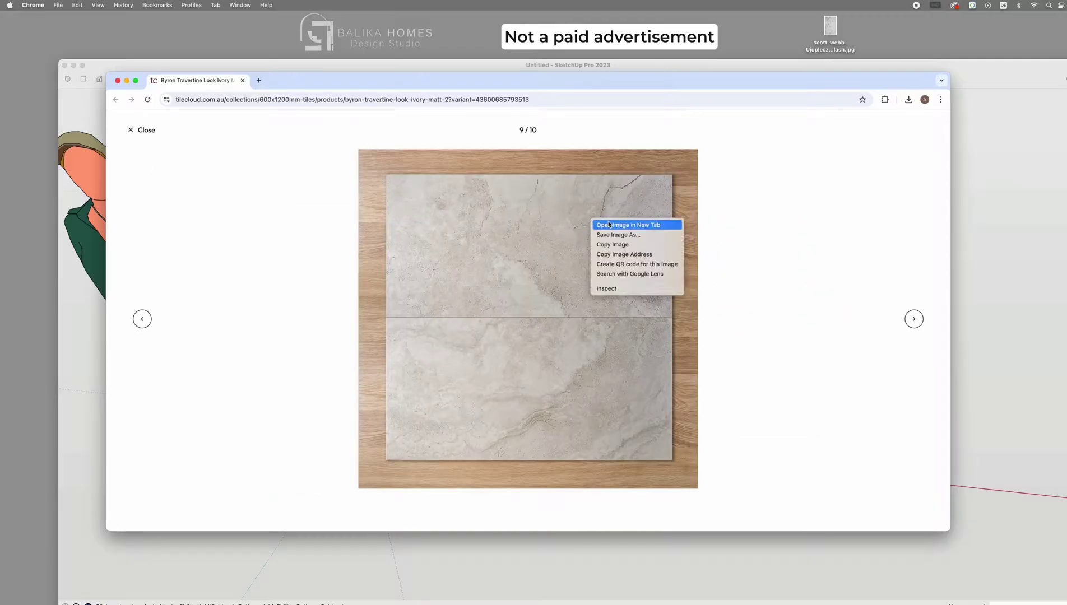
left_click(610, 225)
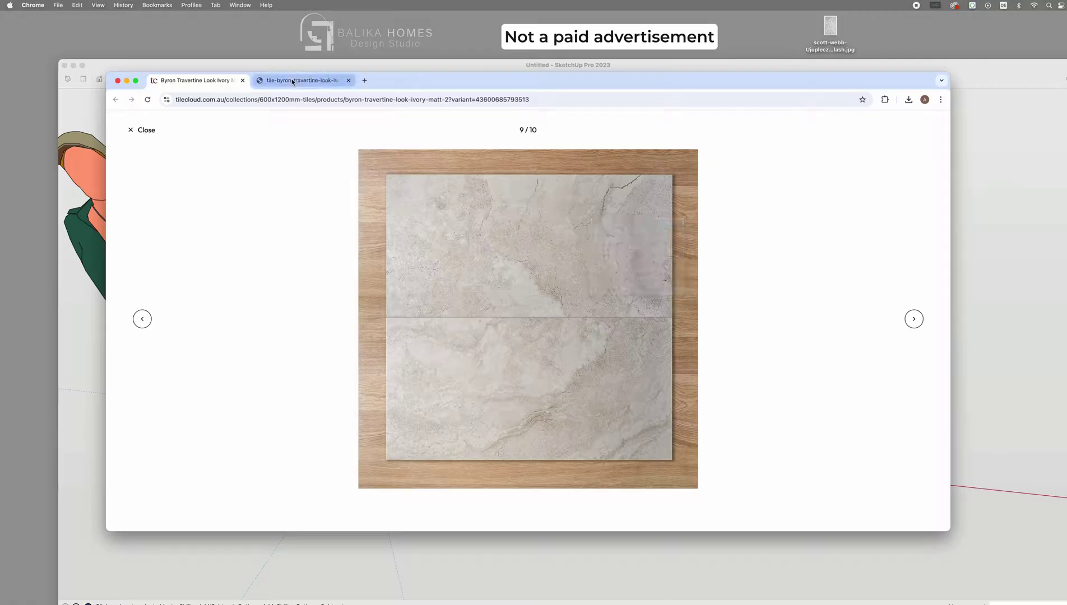
left_click(292, 82)
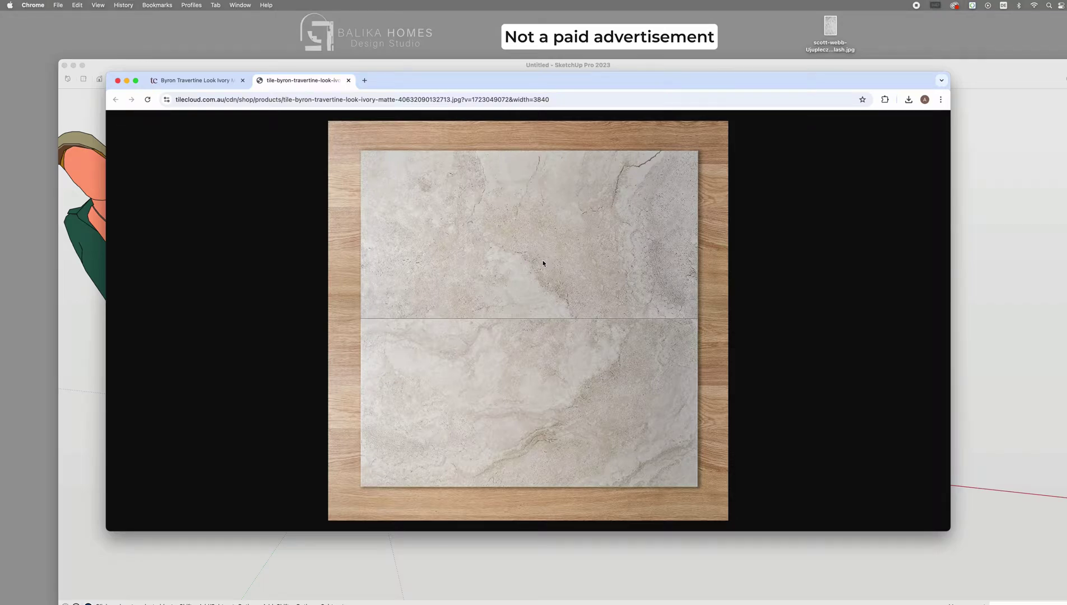
Capture a screenshot cropped to the outer edges of the two stacked tiles, and close the full-size image and the gallery view
key("super+shift+4")
left_click_drag(362, 151, 698, 486)
left_click(348, 80)
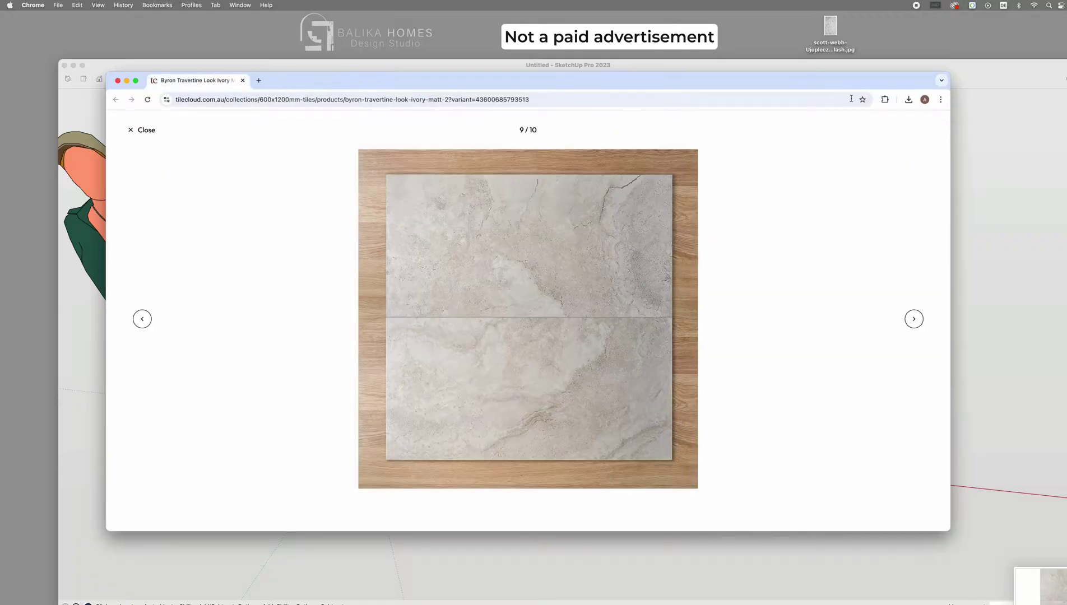
left_click(143, 129)
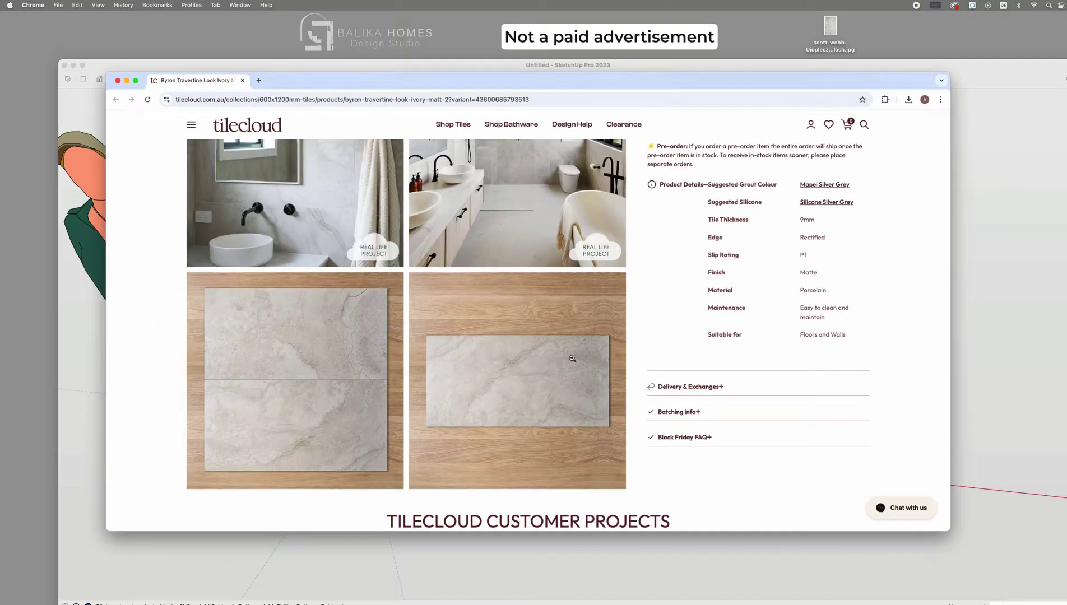
Switch to SketchUp and, in top view, draw a rectangle of about 396 by 896 mm near the origin
scroll(716, 348, "up", 5)
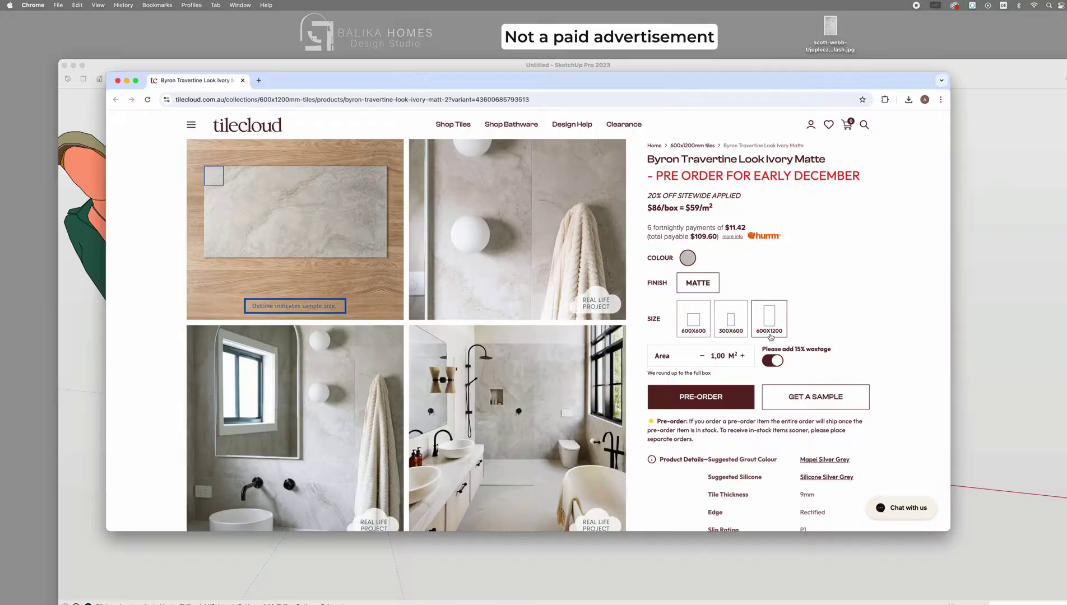
scroll(477, 363, "down", 2)
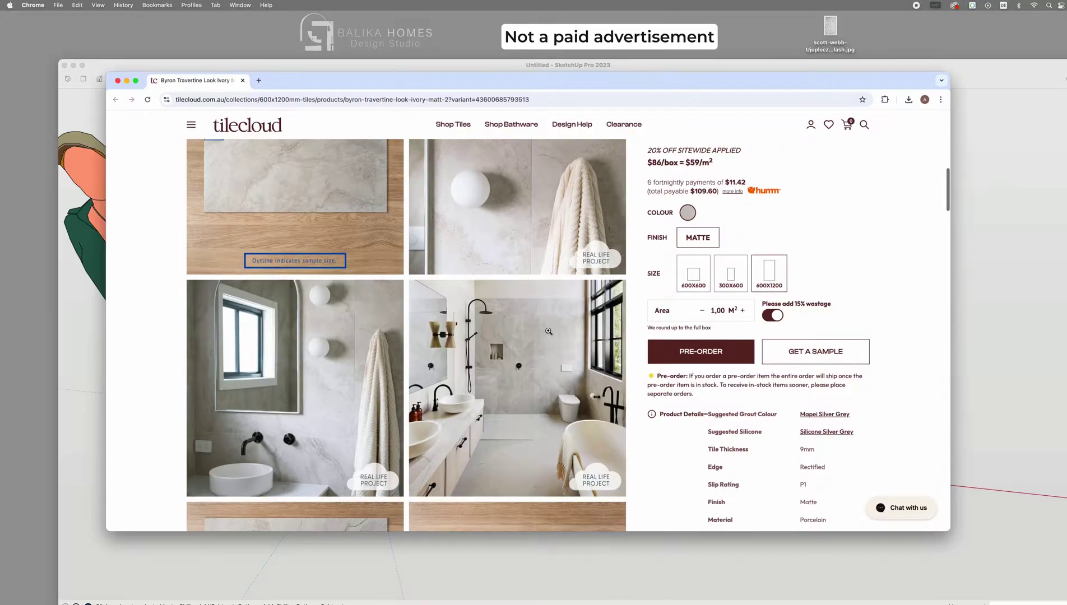
left_click(986, 360)
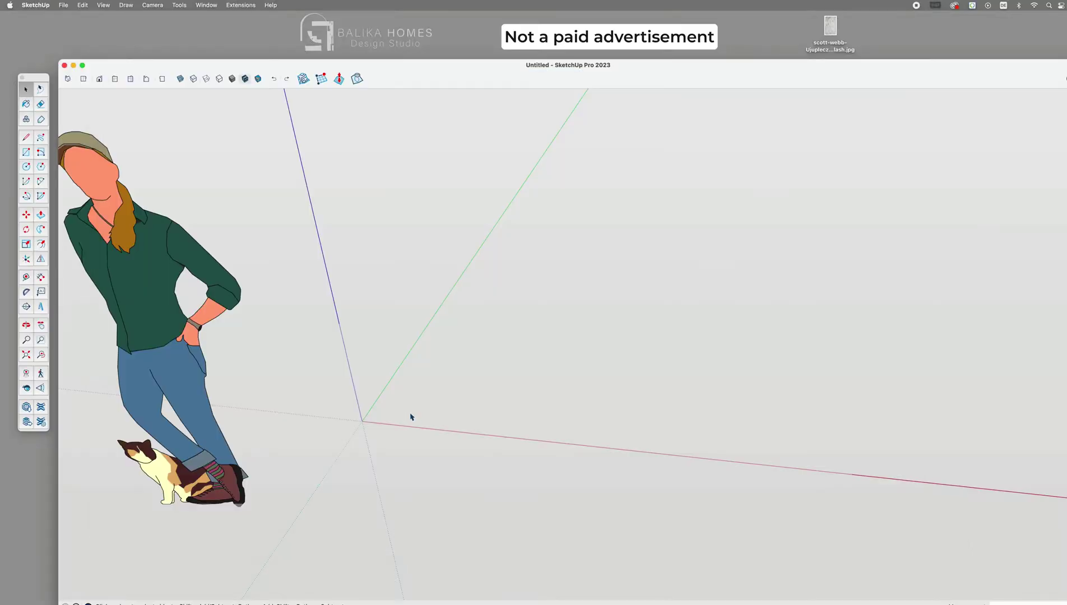
key("h")
scroll(526, 417, "up", 2)
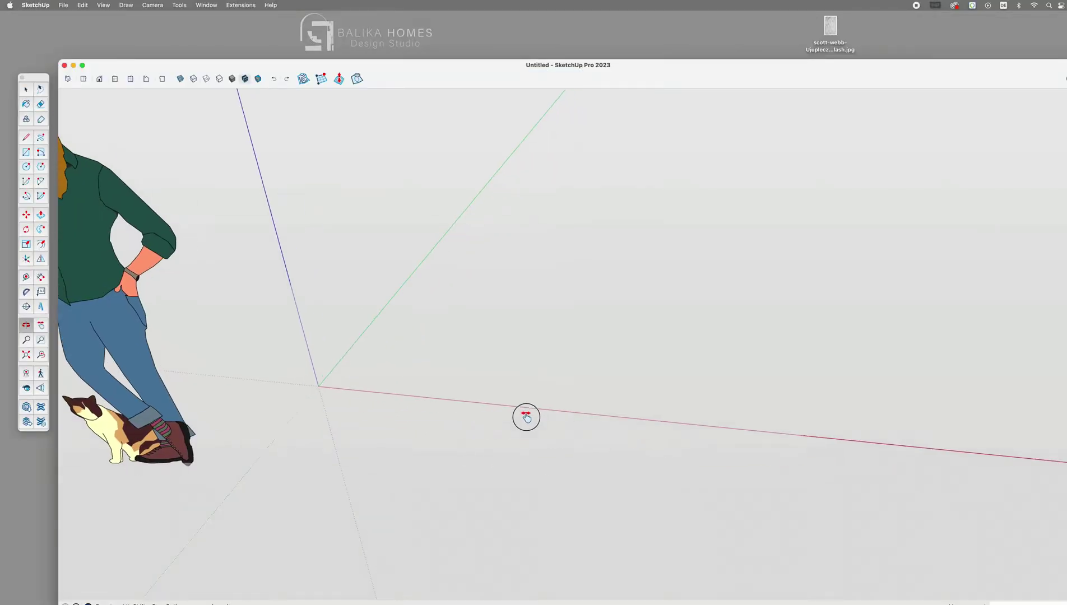
left_click(83, 79)
middle_click_drag(61, 204, 505, 316)
left_click(25, 153)
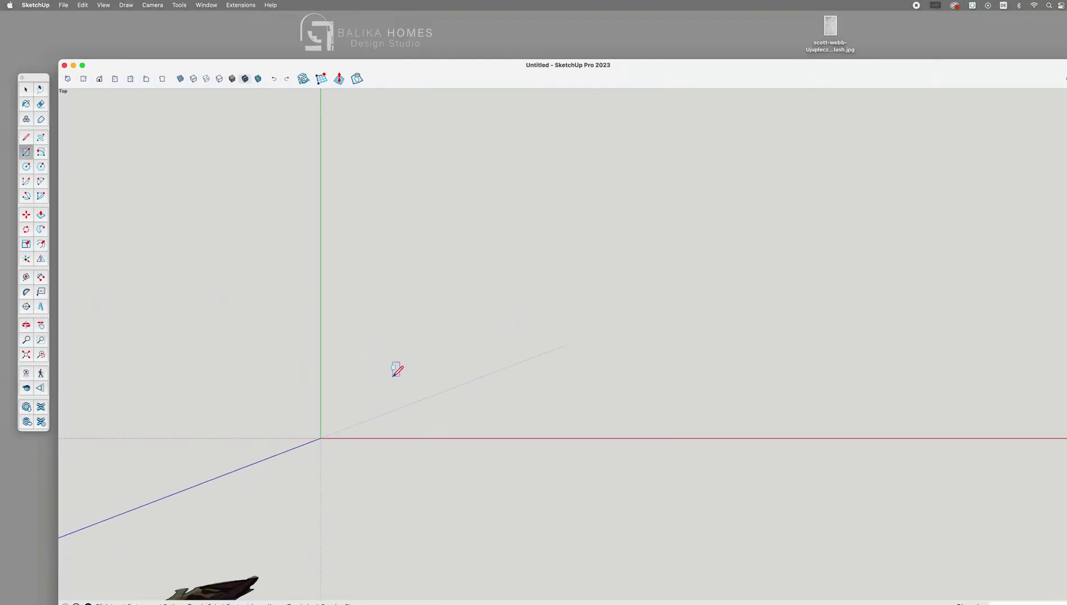
left_click(332, 432)
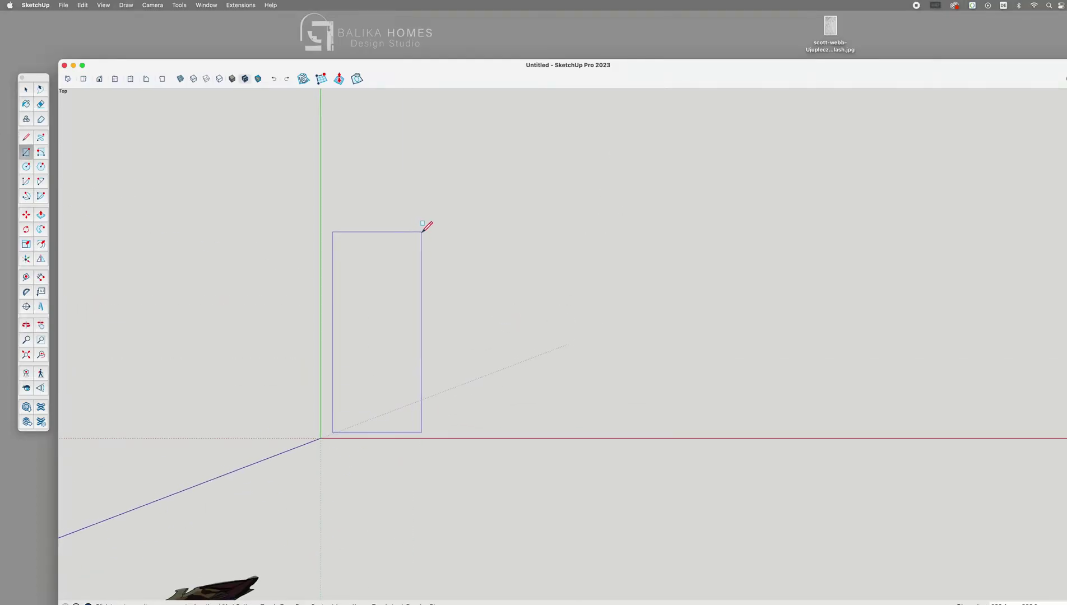
left_click(419, 232)
Set the rectangle's dimensions to 600 mm by 1200 mm
left_click_drag(831, 71, 821, 52)
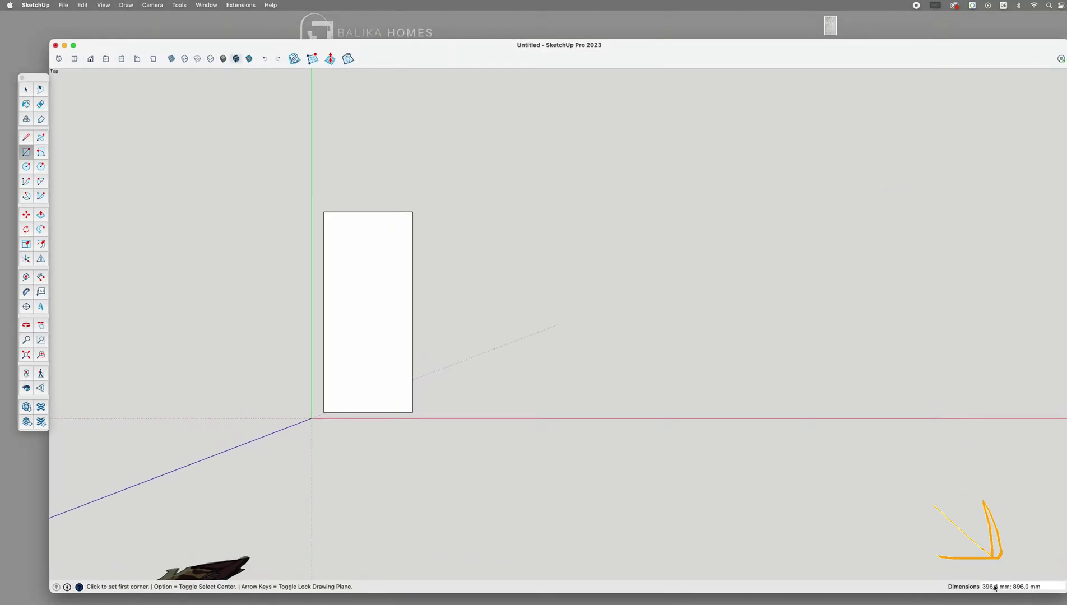
double_click(991, 587)
type("600")
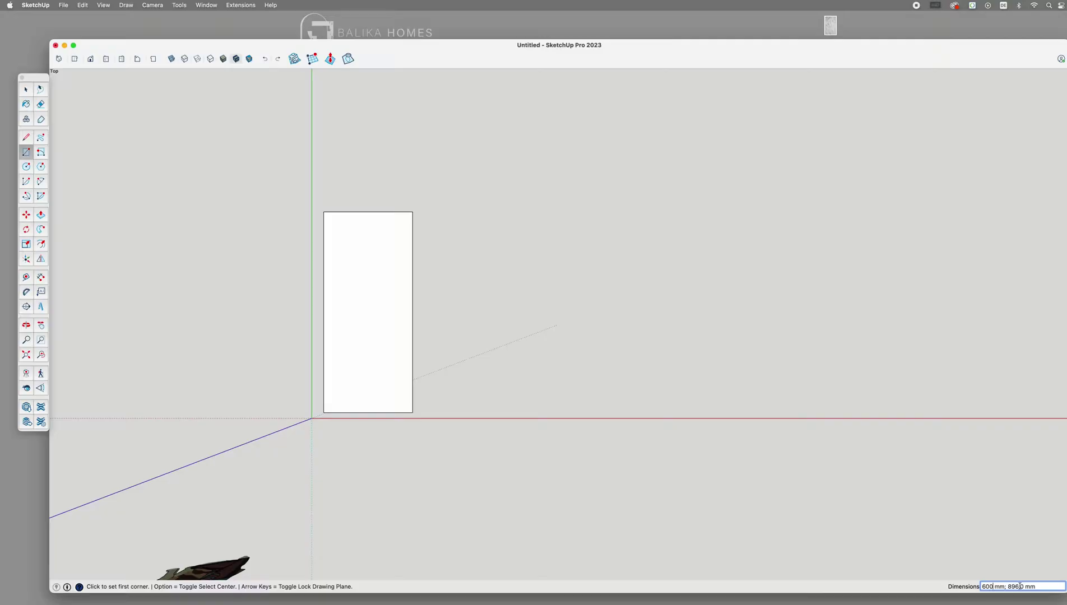
double_click(1020, 586)
type("1200")
key("Return")
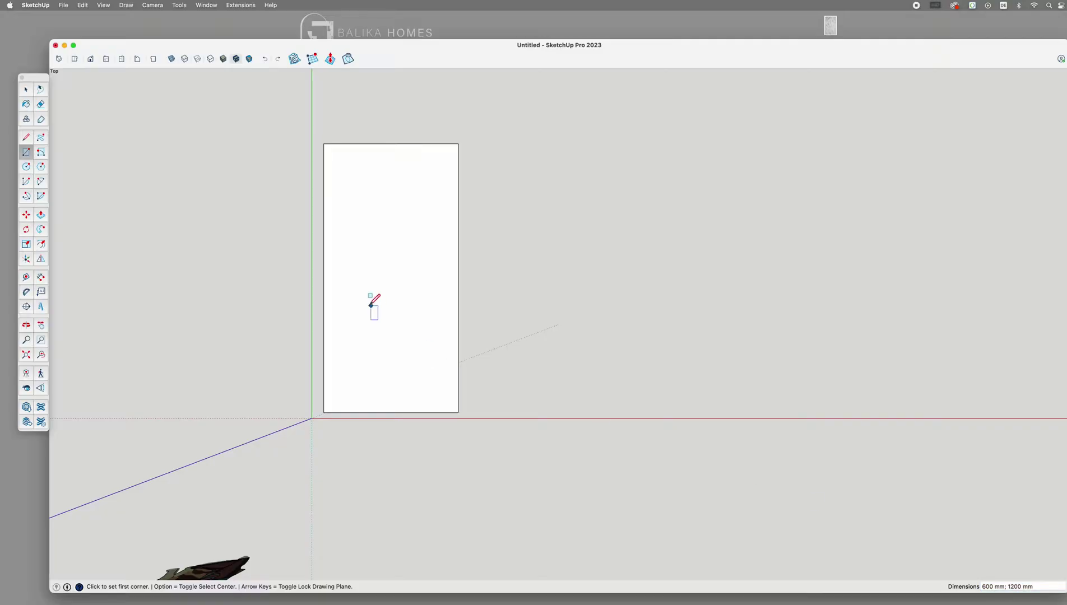
Measure the rectangle's width and height with the Tape Measure
key("t")
left_click(324, 246)
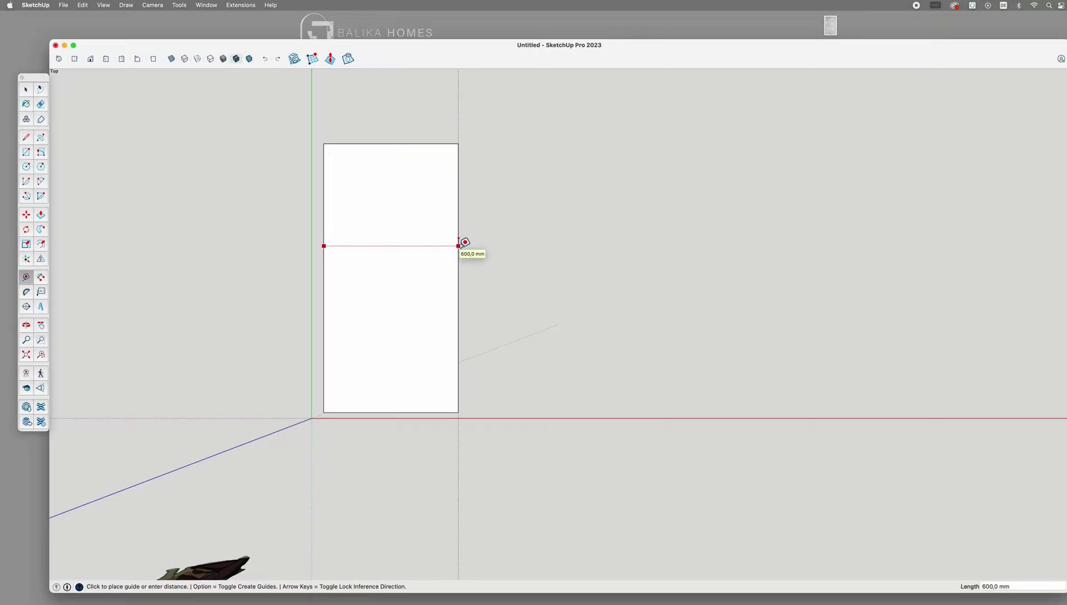
left_click(458, 246)
left_click(417, 144)
key("space")
Move the whole rectangle about 278 mm along the red axis, away from the green axis
double_click(402, 372)
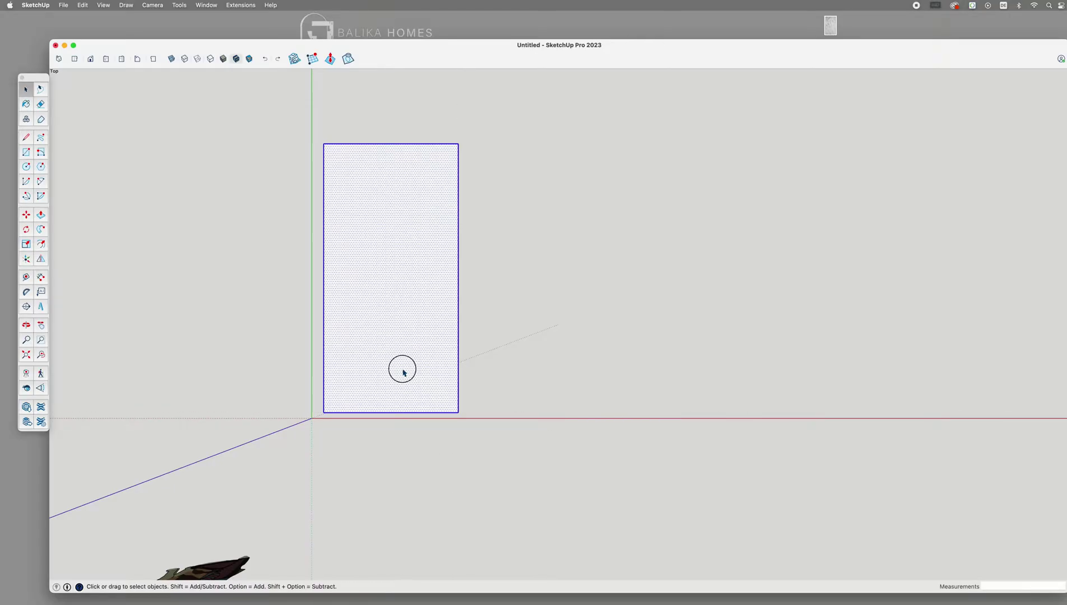
key("m")
left_click(402, 371)
left_click(459, 369)
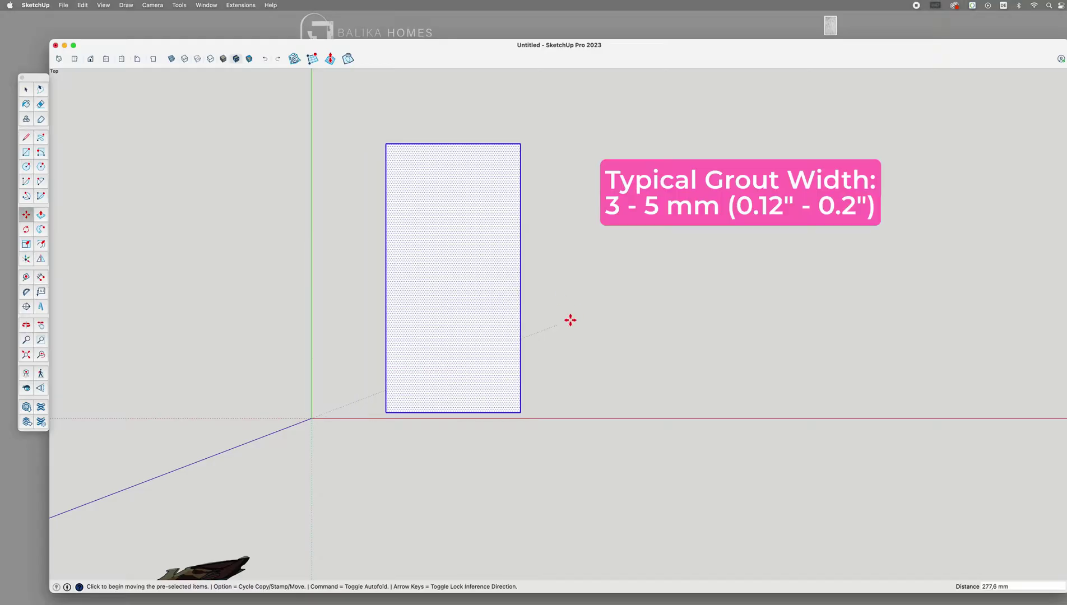
key("space")
left_click(527, 303)
Place a guide line 5 mm outside the rectangle's long edge farthest from the green axis, marking the grout width
key("t")
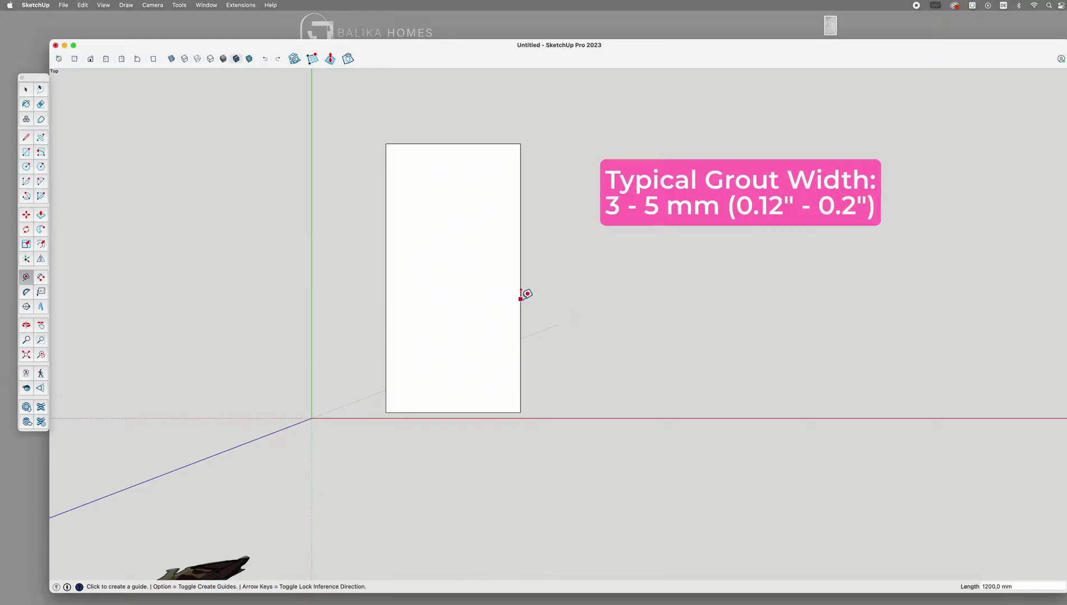
left_click(520, 299)
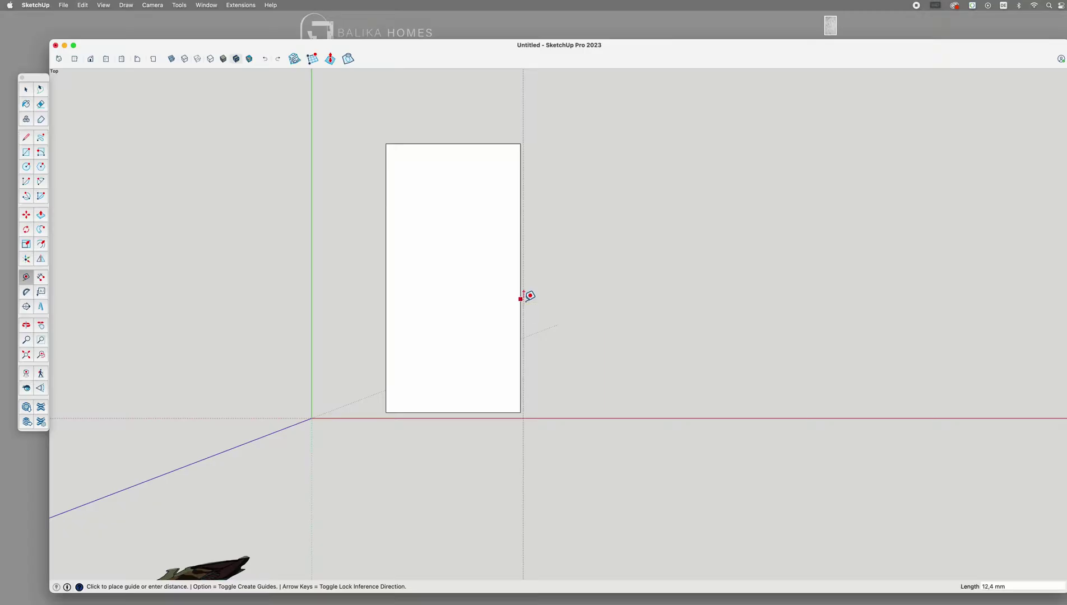
type("3")
key("Return")
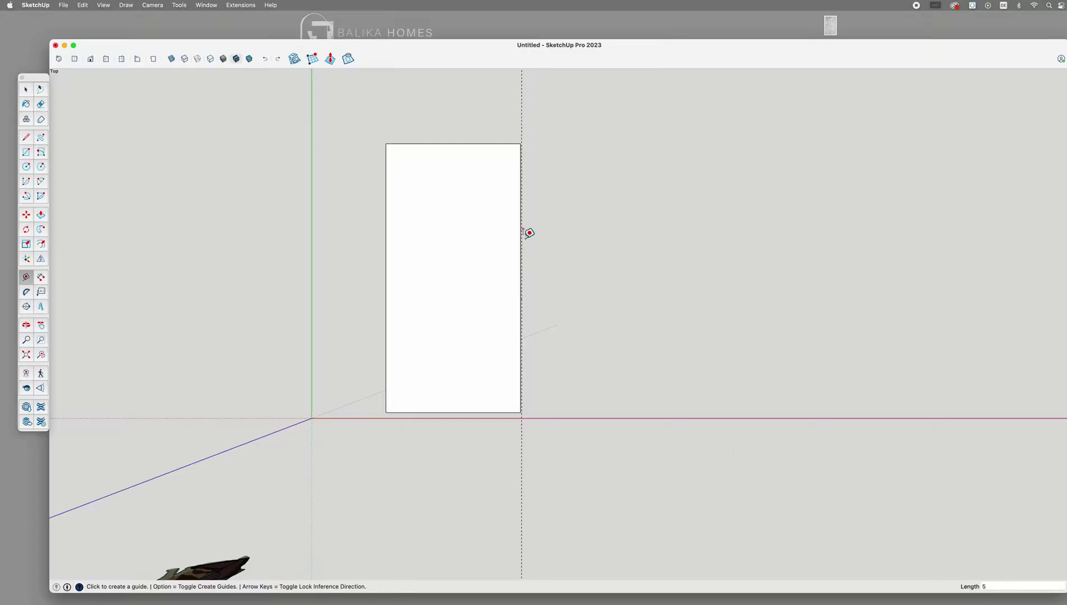
Copy the tile face 605 mm along the red axis so that its near edge lands on the grout guide
key("space")
left_click(459, 205)
key("m")
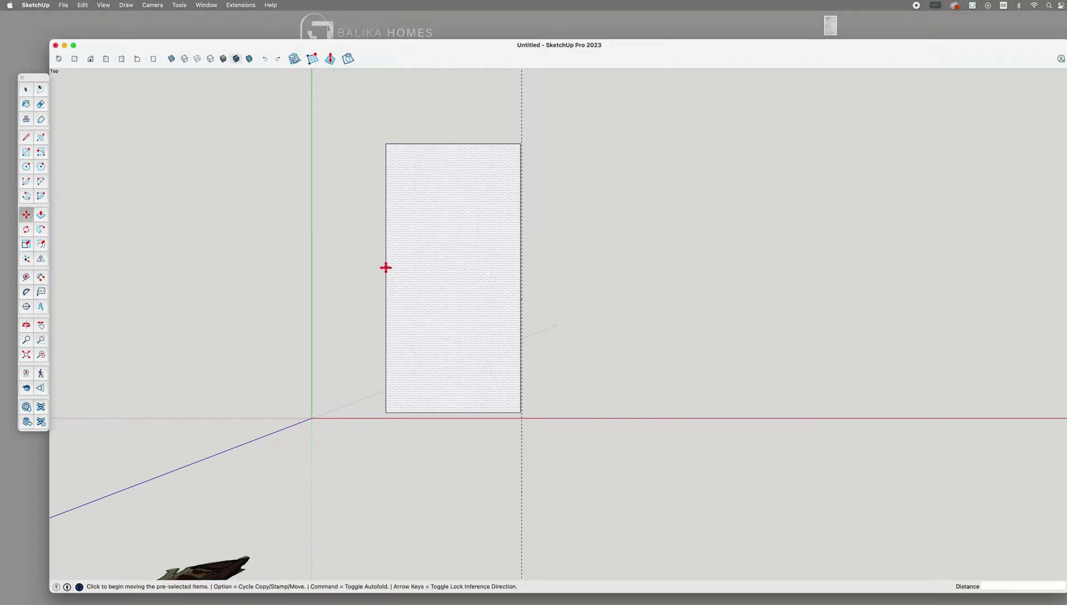
left_click(385, 267)
key("alt")
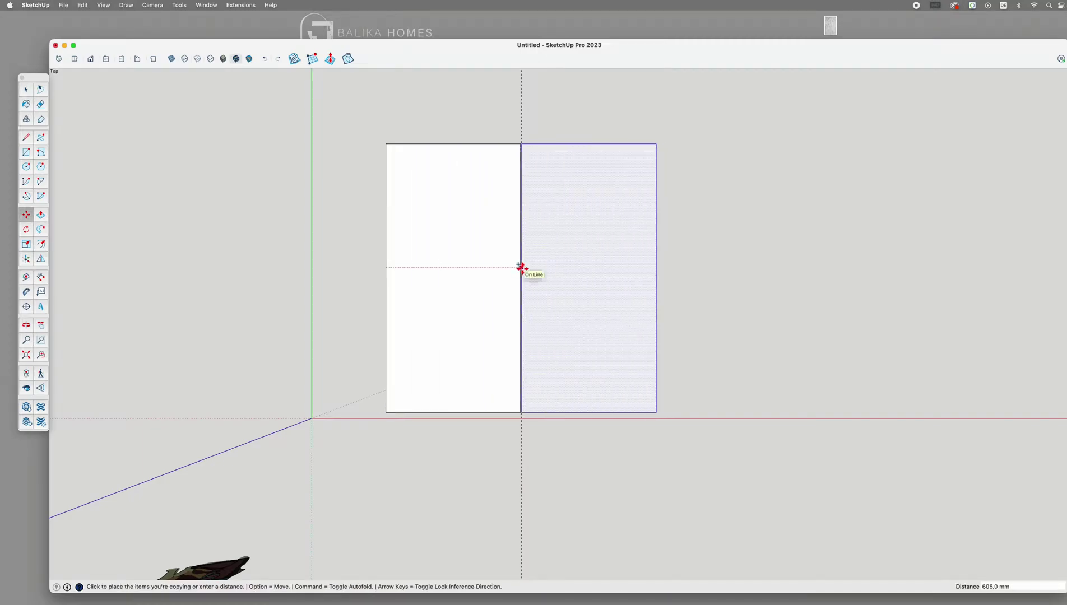
left_click(521, 267)
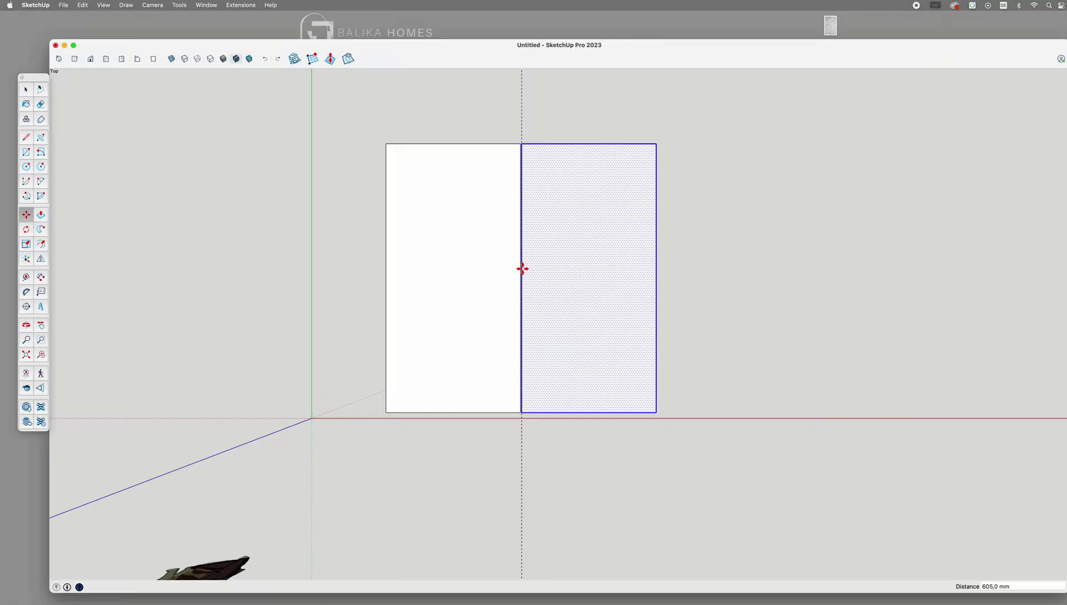
Repeat the tile copy as a *3 array to form a row of four tiles, and remove the guide line
type("*3")
key("Return")
scroll(385, 339, "down", 3)
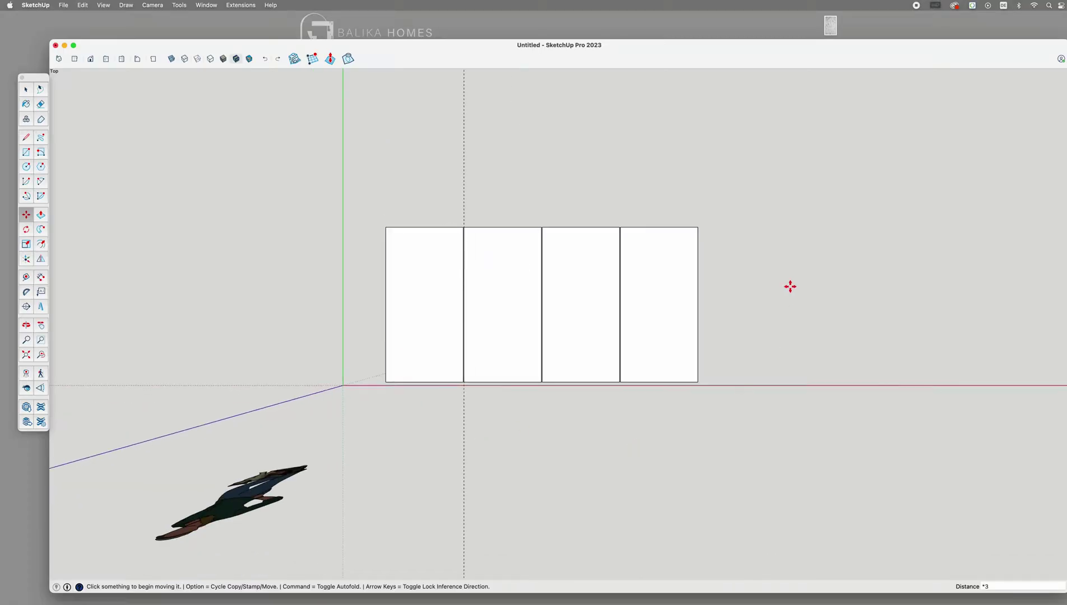
key("space")
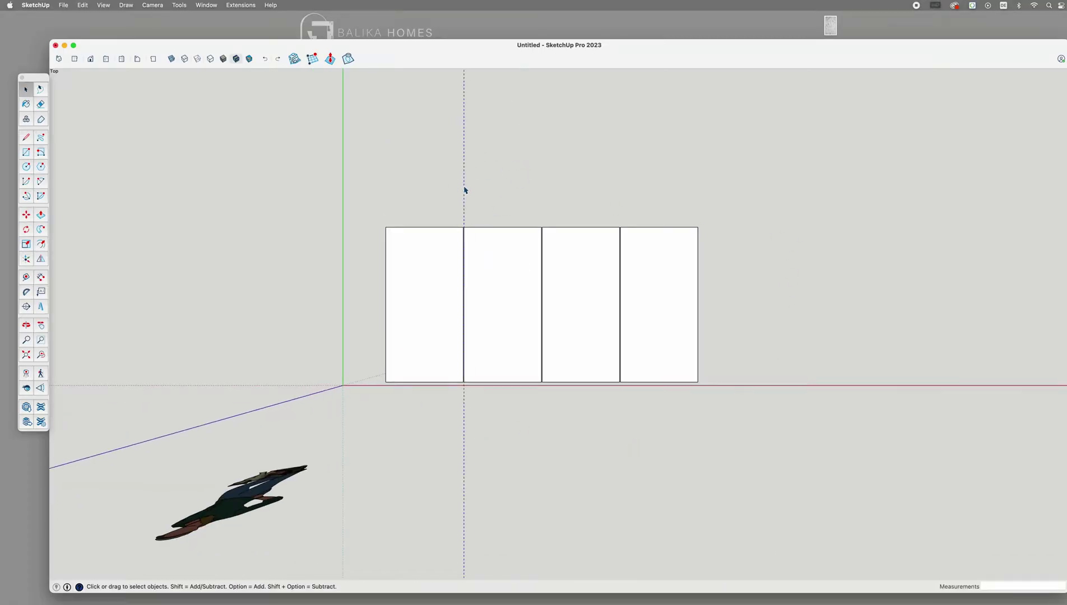
scroll(639, 268, "up", 3)
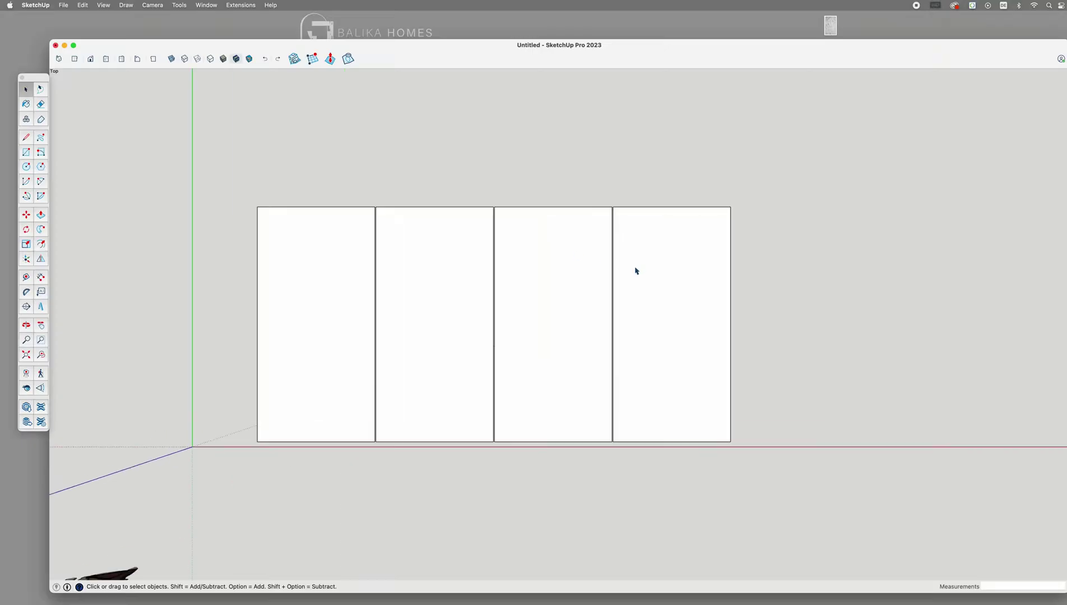
Select all four tile faces and copy them 1205 mm along the green axis to form a second row
left_click(660, 397)
left_click(524, 400, "shift")
left_click(403, 401, "shift")
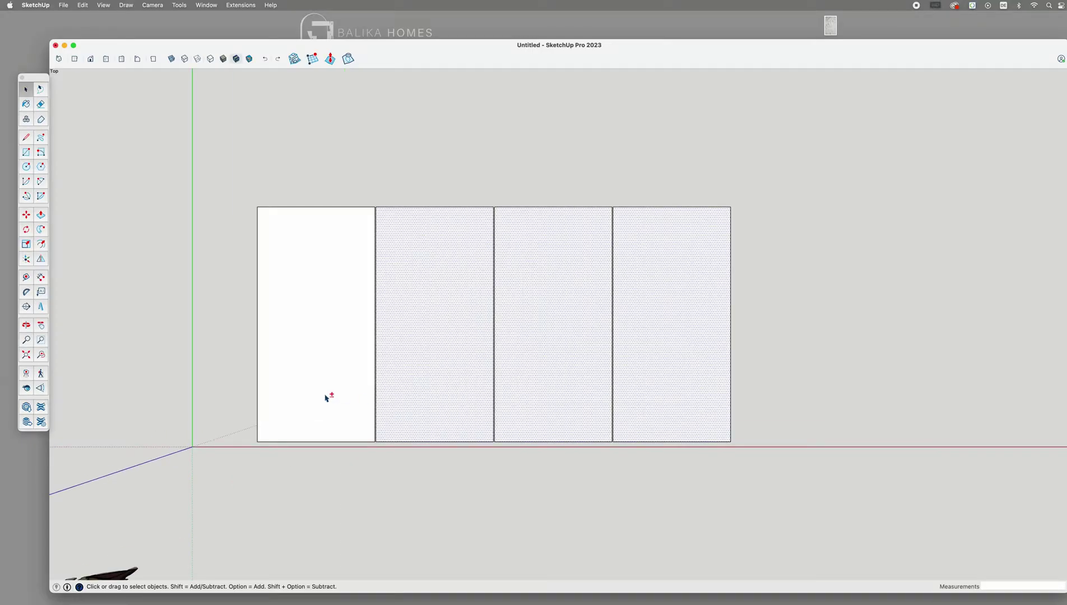
left_click(327, 400, "shift")
key("m")
left_click(558, 442)
key("alt")
type("1")
key("Return")
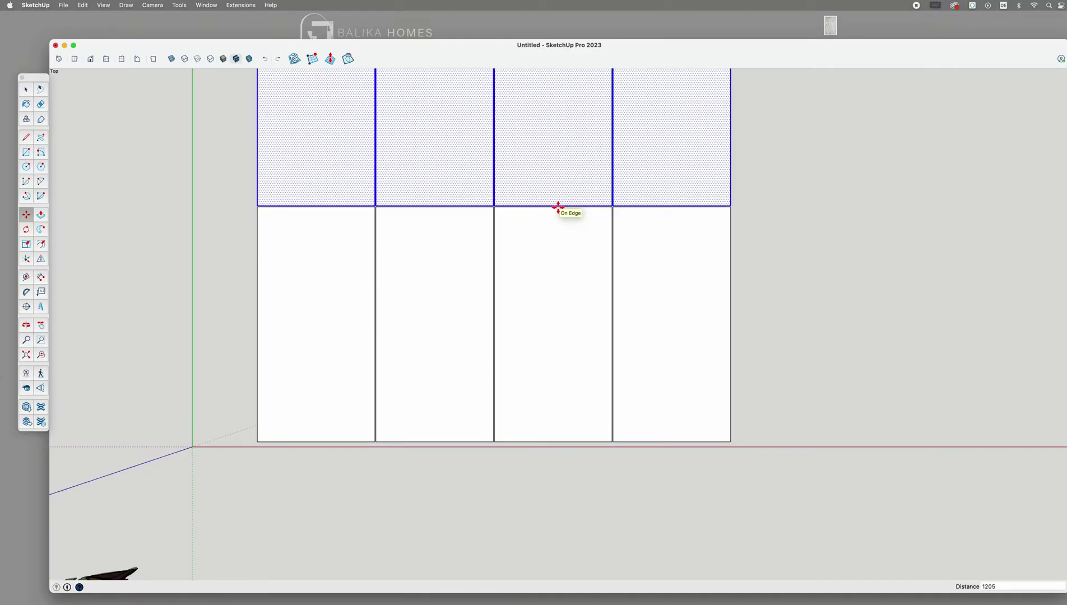
key("space")
left_click(745, 238)
scroll(594, 201, "up", 3)
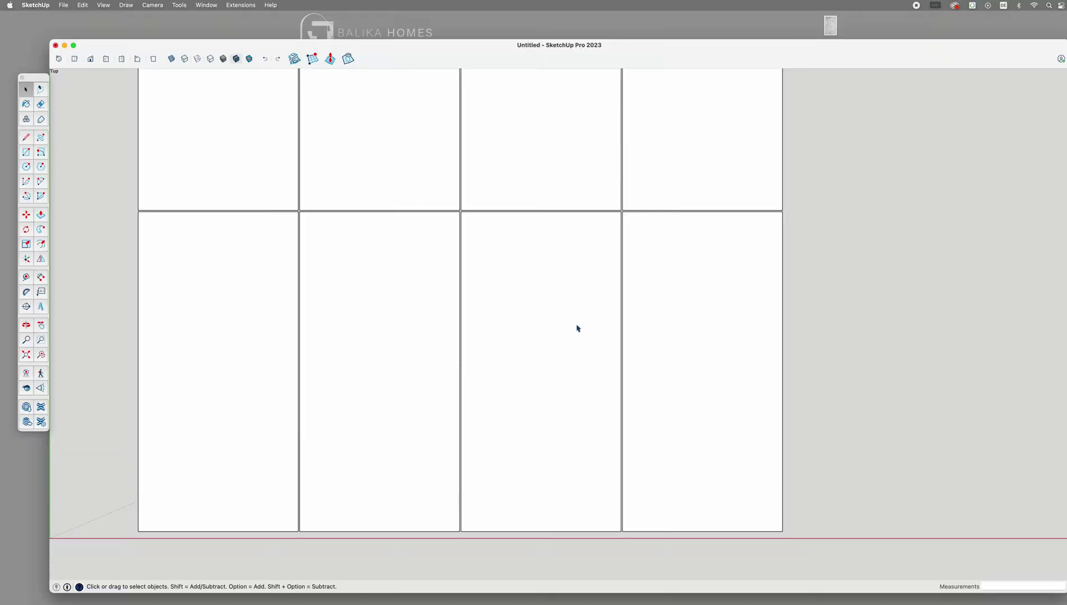
Switch to Chrome to review the Byron Travertine Look Ivory Matte photos on the tilecloud page, and return to SketchUp
scroll(515, 413, "down", 5)
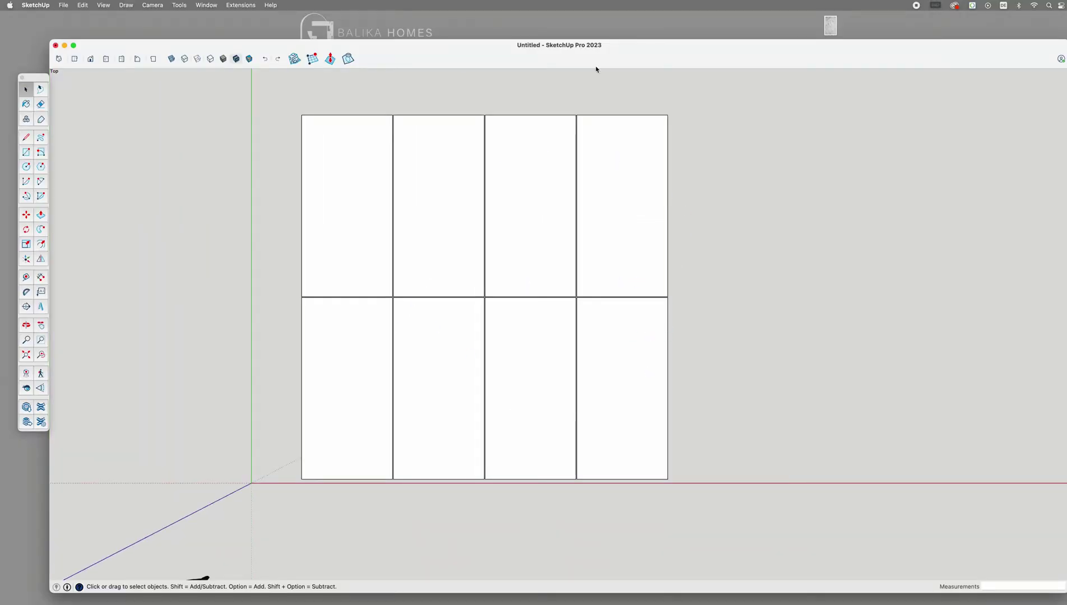
key("ctrl+Up")
left_click(456, 264)
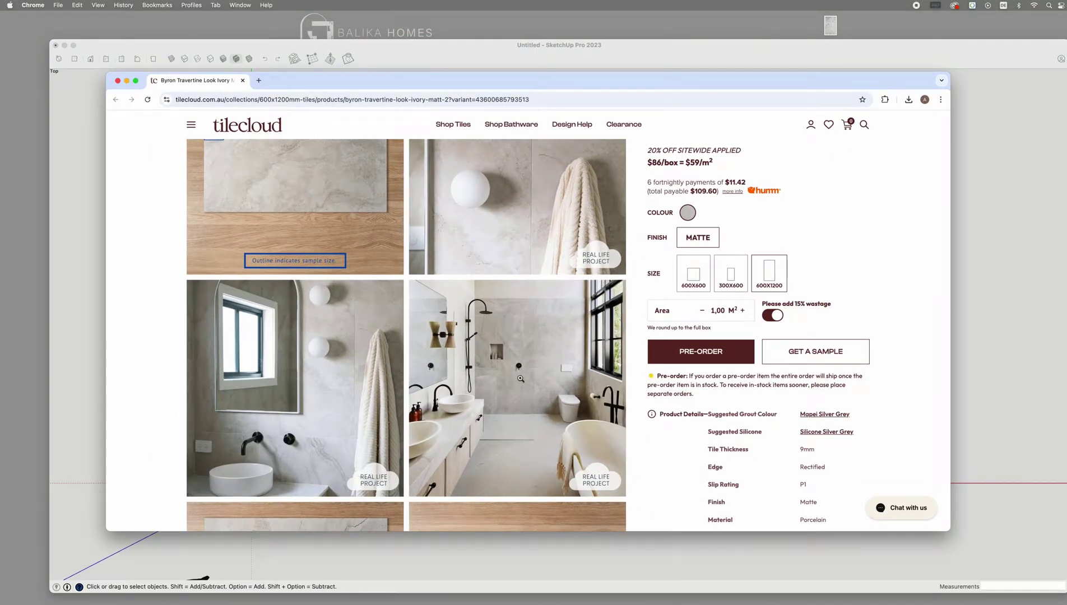
scroll(443, 345, "up", 2)
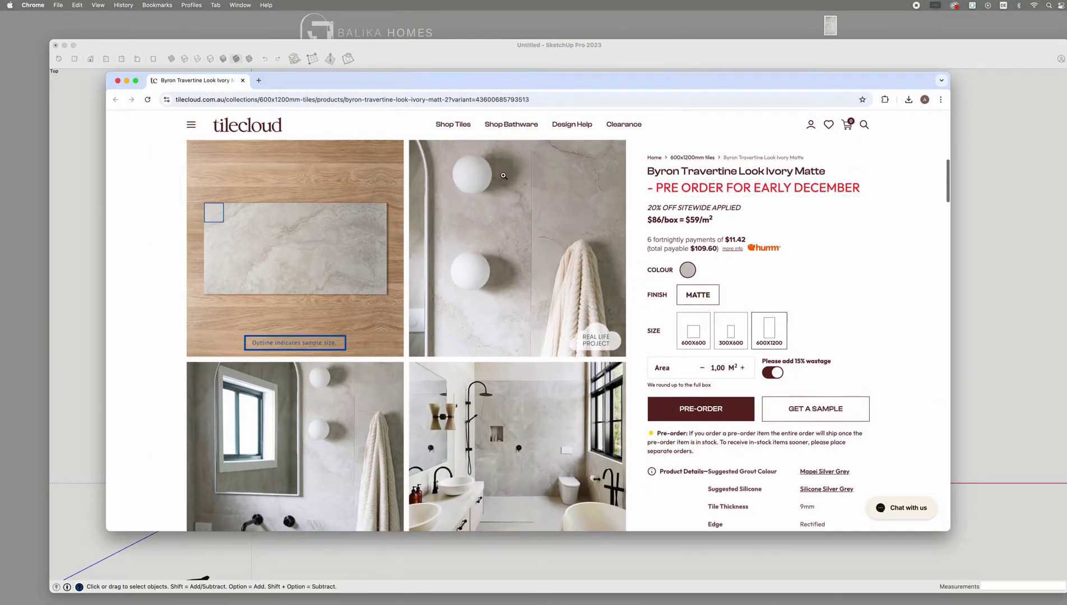
scroll(504, 174, "down", 10)
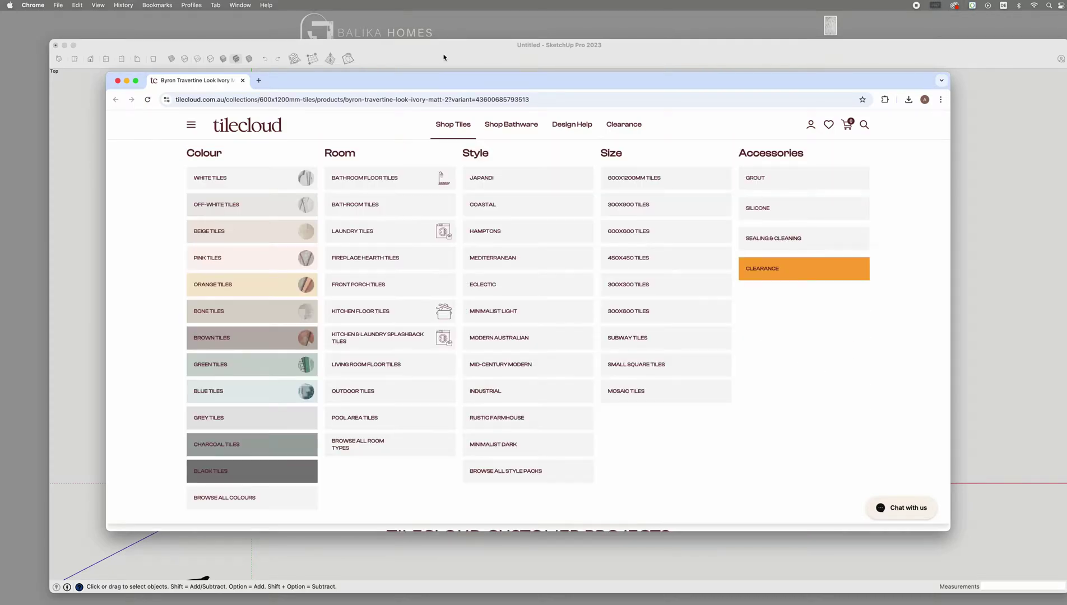
left_click(443, 57)
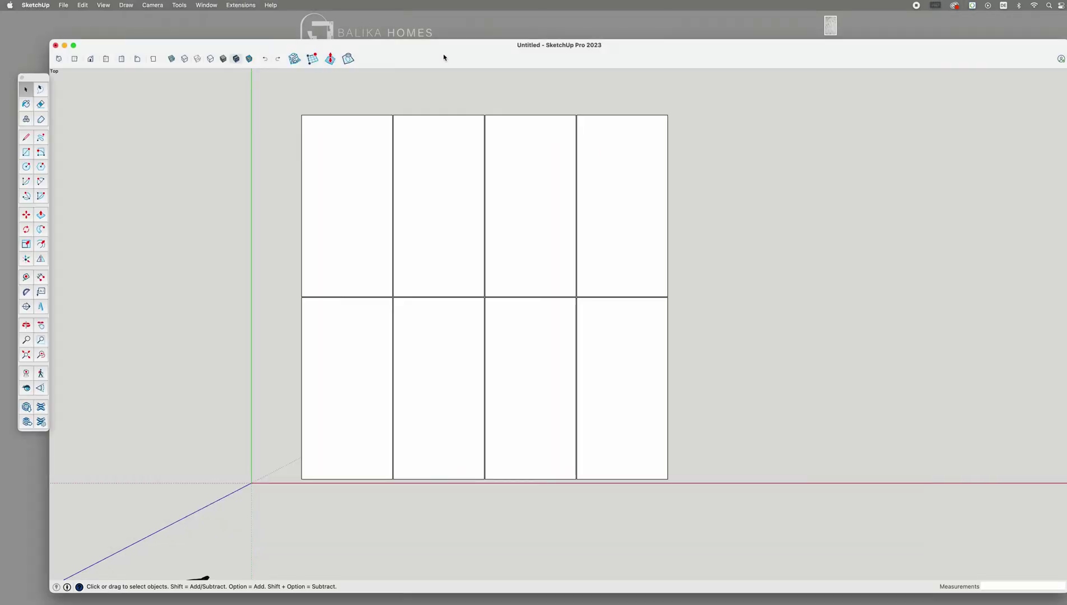
Preview the marble image and the travertine tile screenshot saved on the desktop, and return to SketchUp
scroll(358, 336, "down", 4)
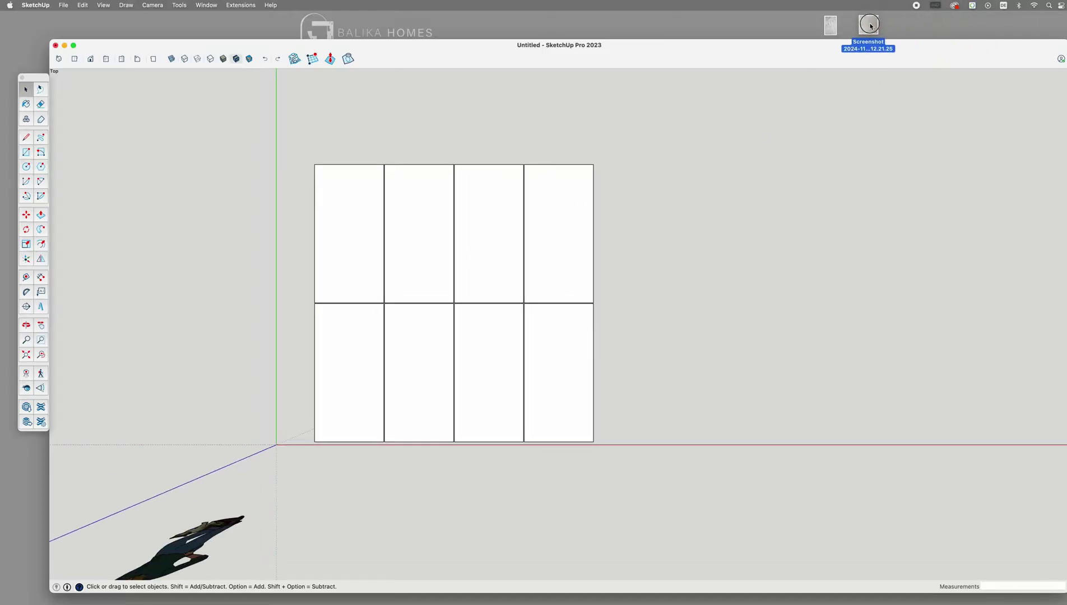
left_click(831, 25)
key("space")
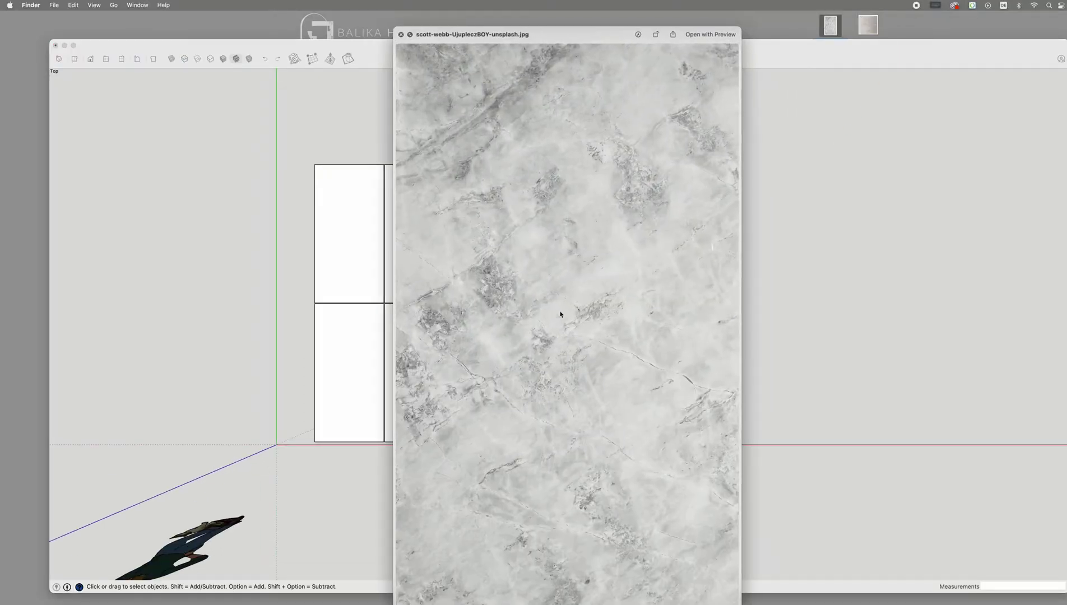
left_click(868, 25)
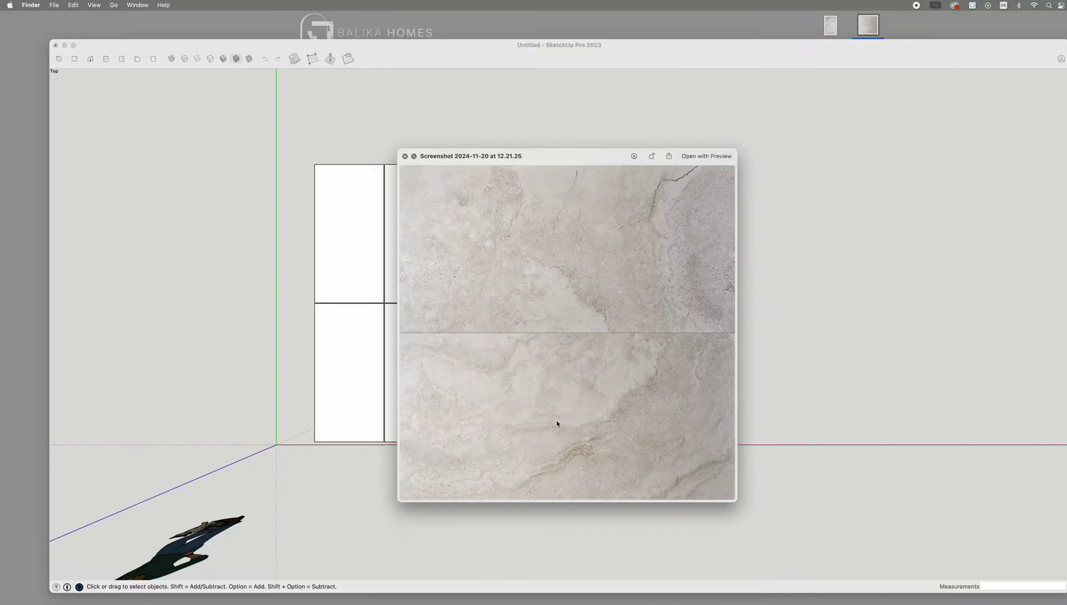
key("space")
left_click(848, 51)
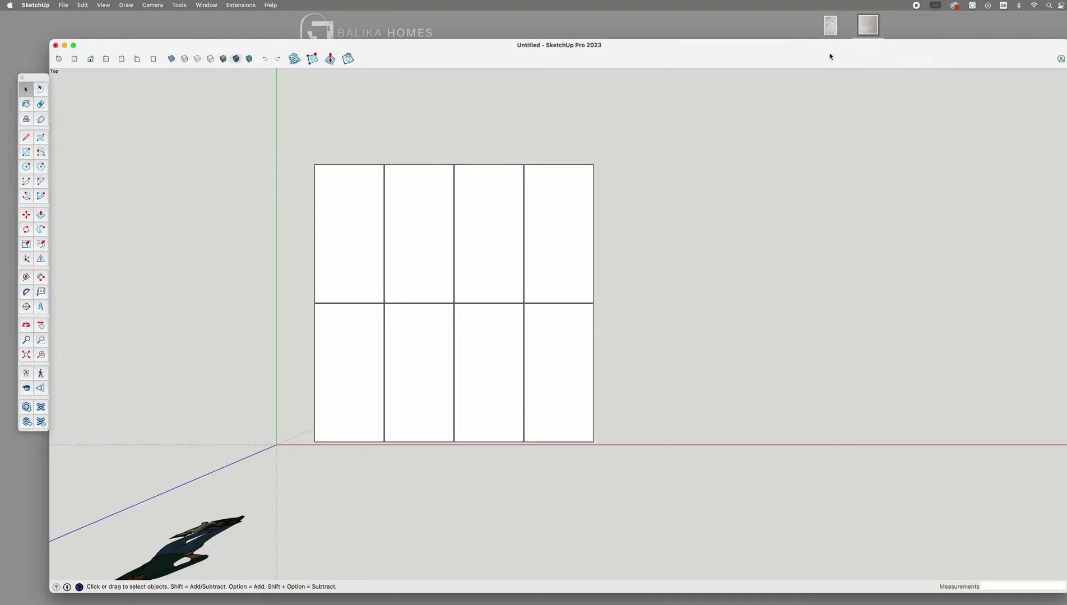
Import the travertine screenshot from the desktop beside the tile grid and rotate it 90° so its joint runs along the green axis
left_click_drag(869, 26, 650, 269)
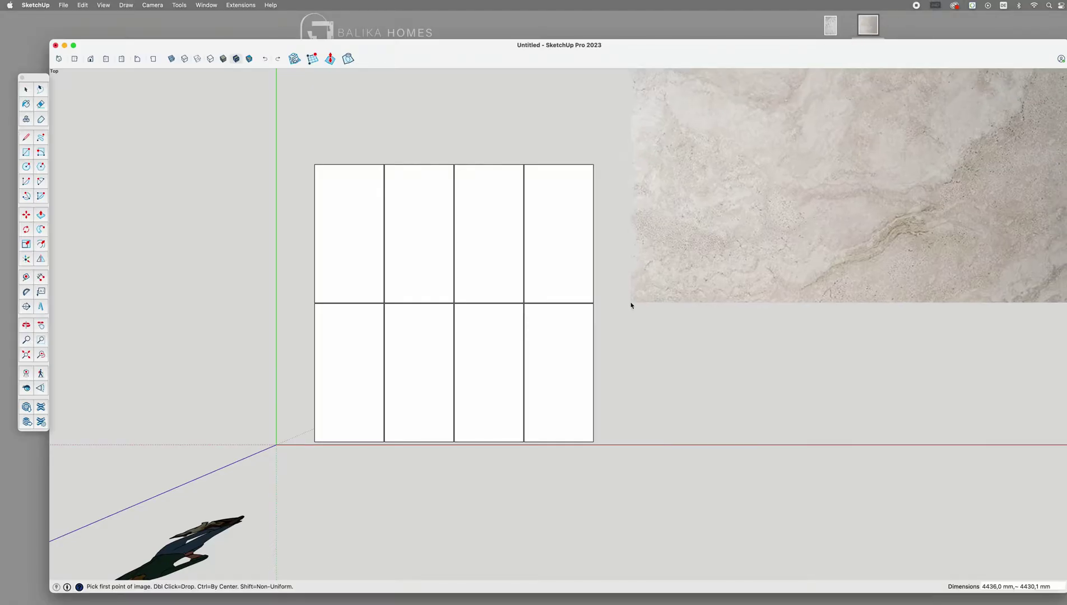
left_click(606, 442)
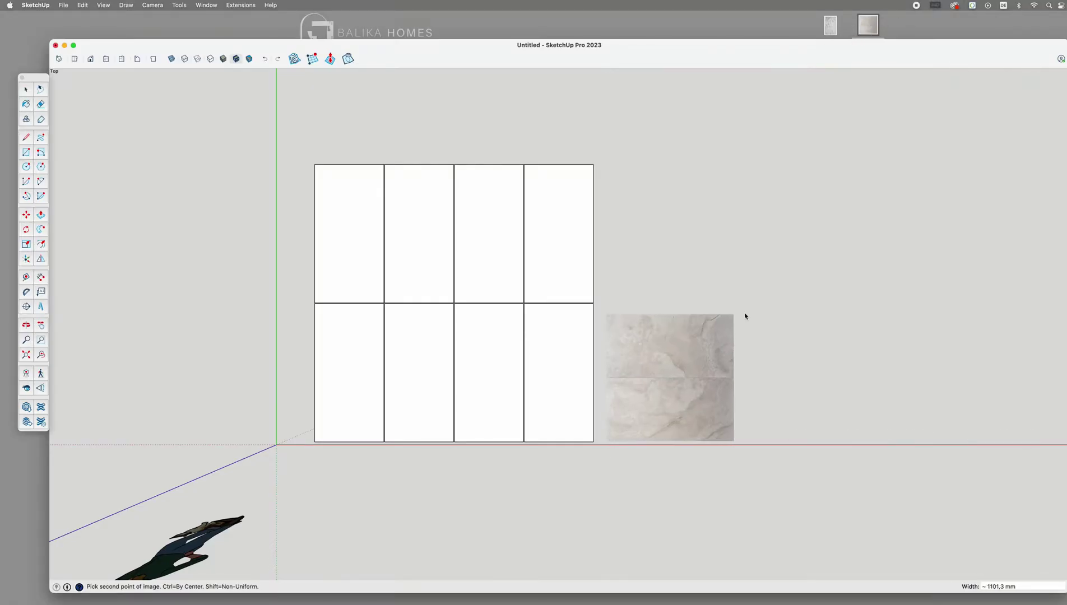
left_click(800, 248)
key("m")
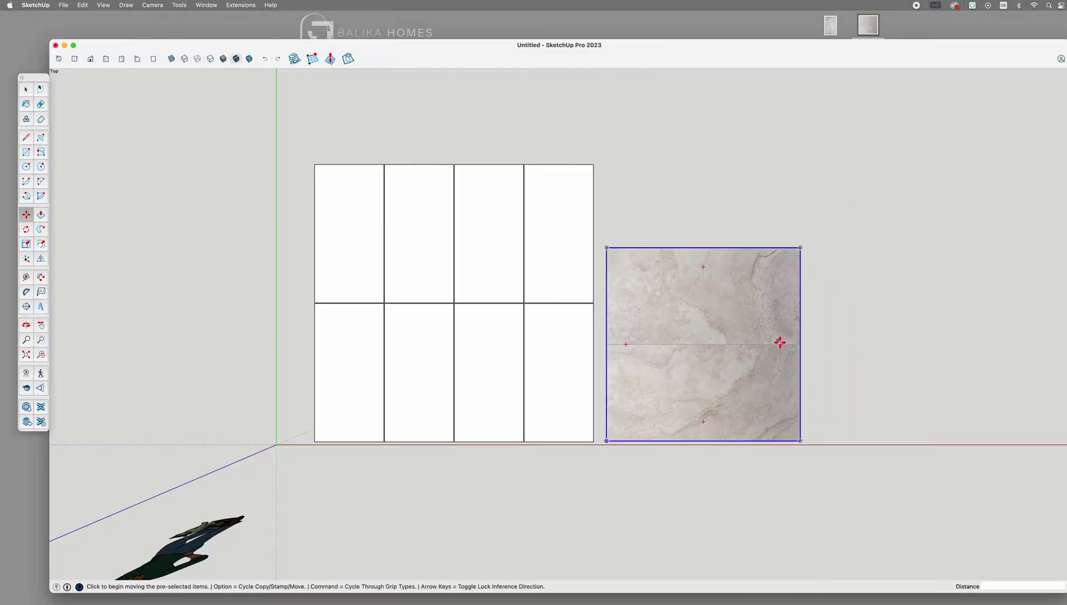
left_click(779, 344)
key("Escape")
key("space")
Scale the travertine image down uniformly from its corner by a factor of about 0.94
key("s")
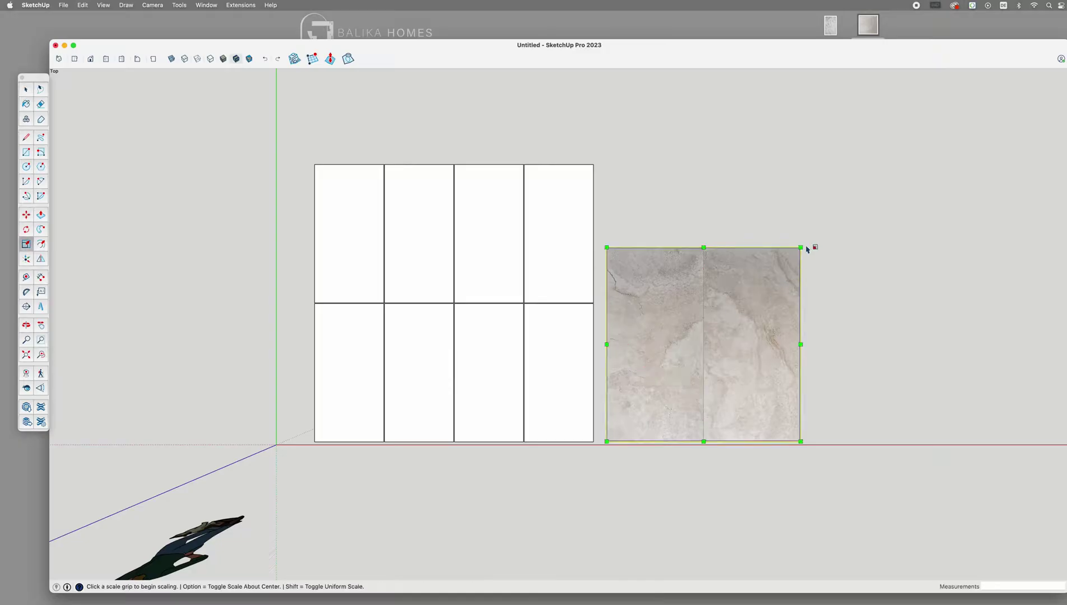
left_click(800, 247)
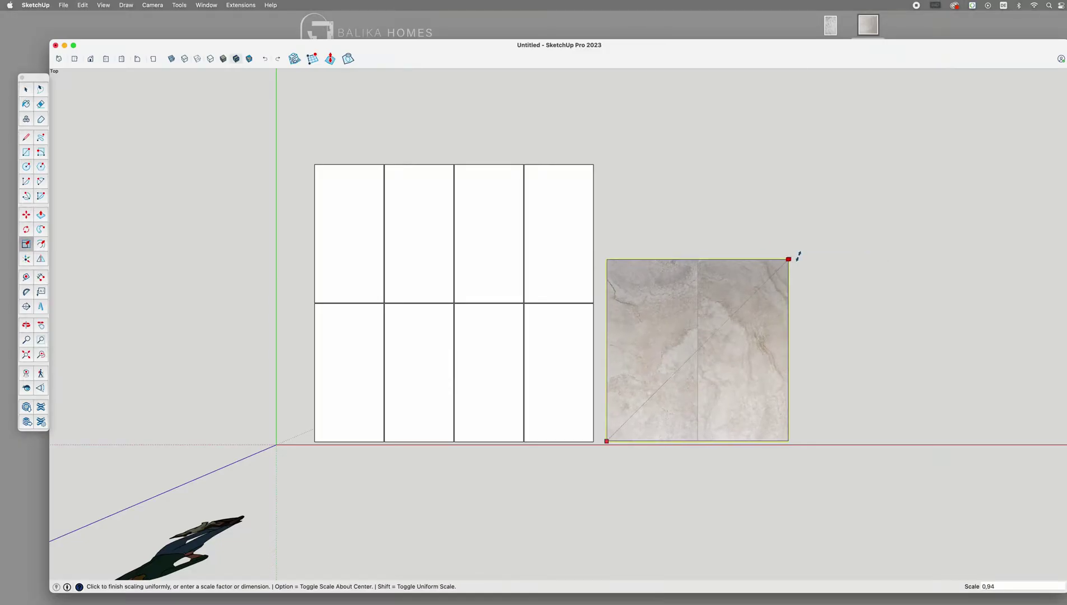
left_click(795, 256)
key("space")
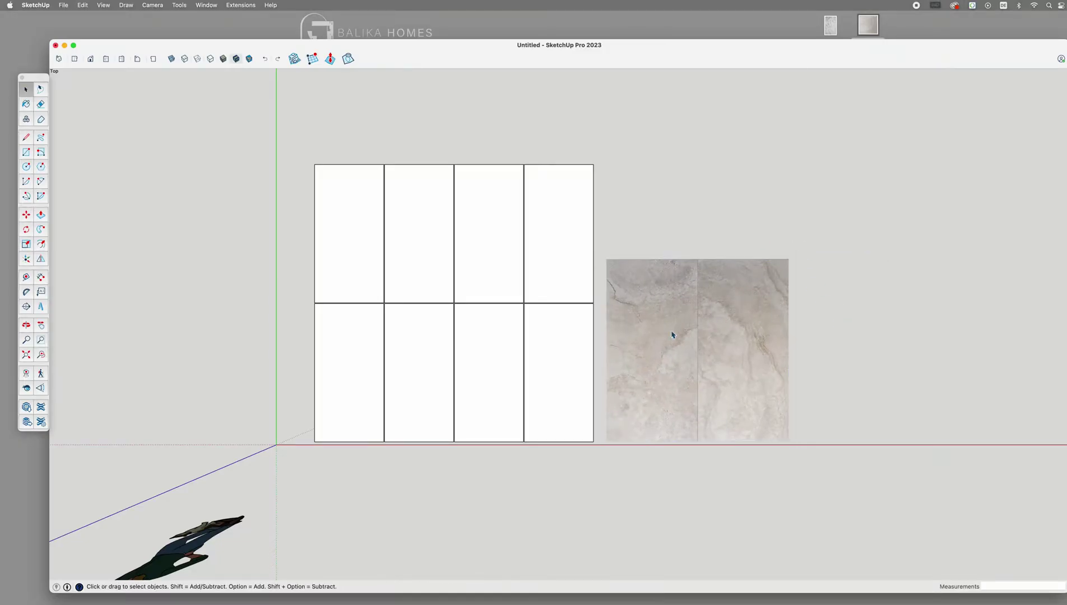
Display the materials in the model and explode the travertine image into a textured face
left_click(700, 343)
right_click(701, 336)
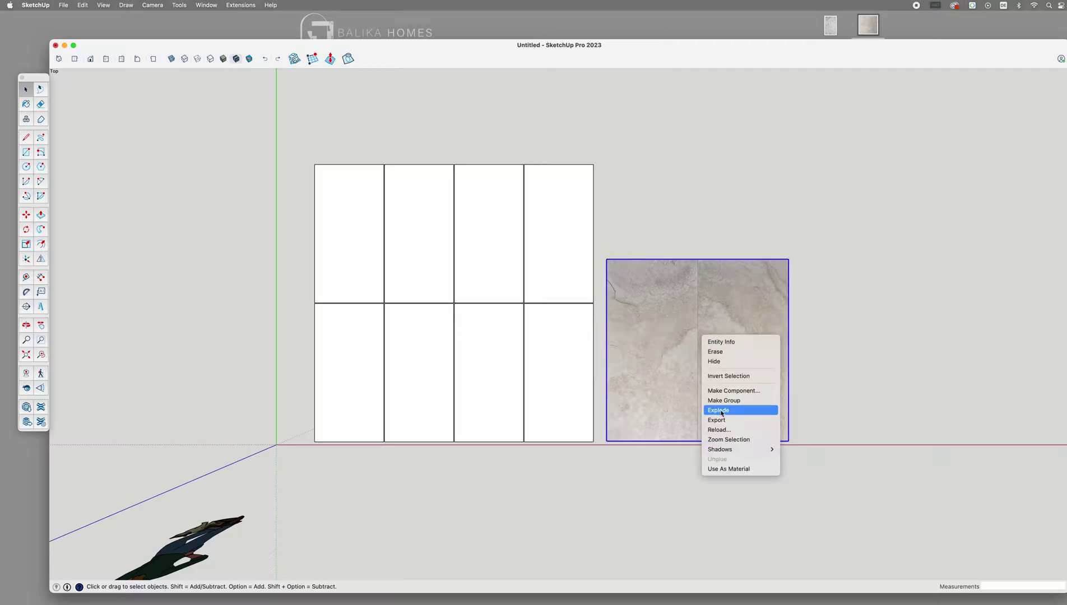
left_click(862, 329)
key("b")
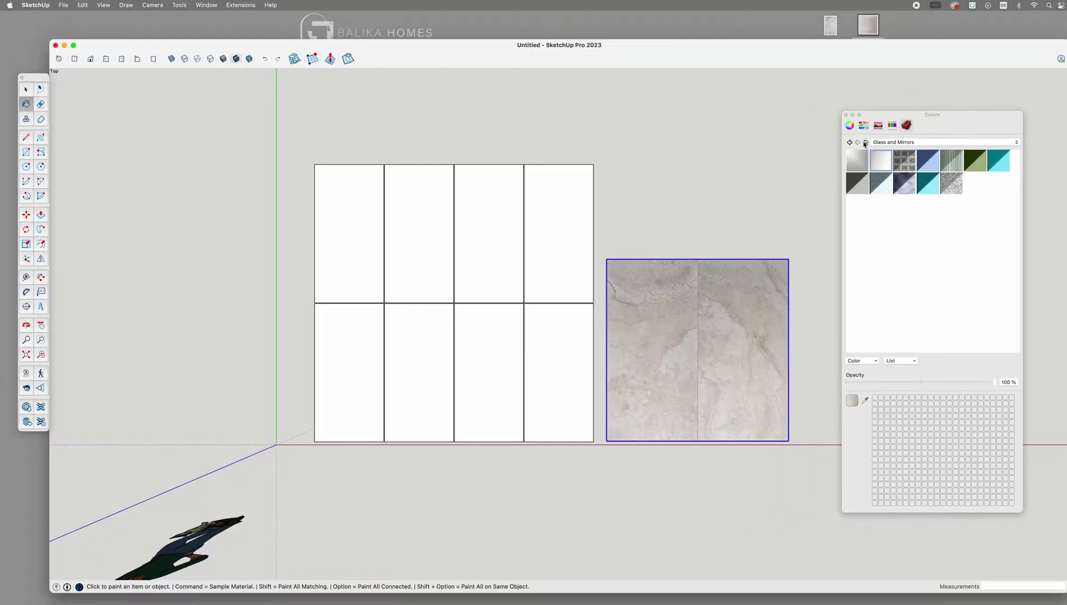
left_click(865, 143)
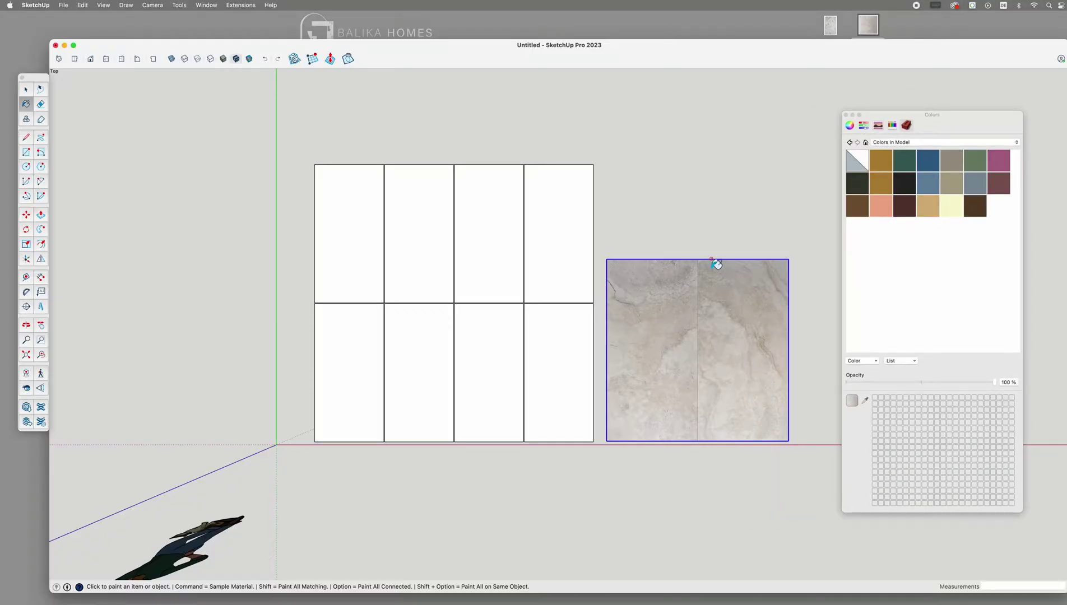
key("space")
right_click(708, 285)
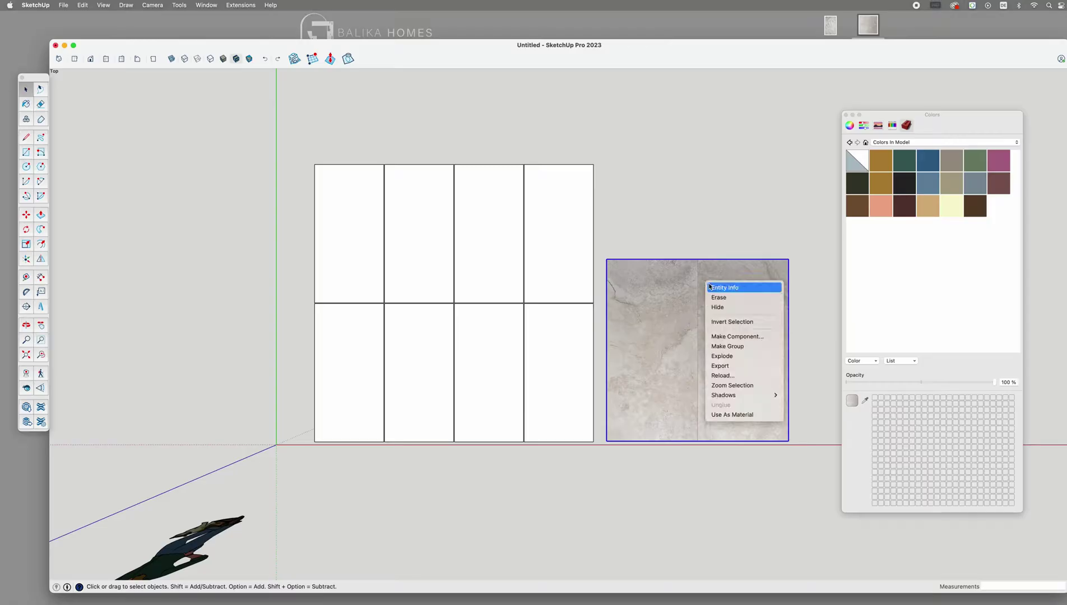
left_click(723, 356)
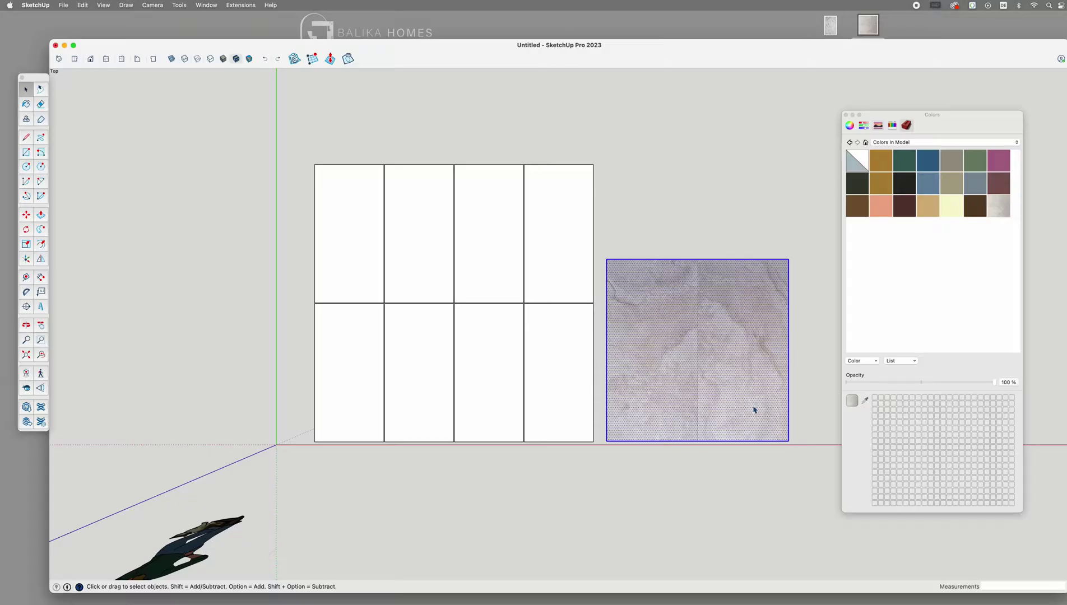
left_click(673, 226)
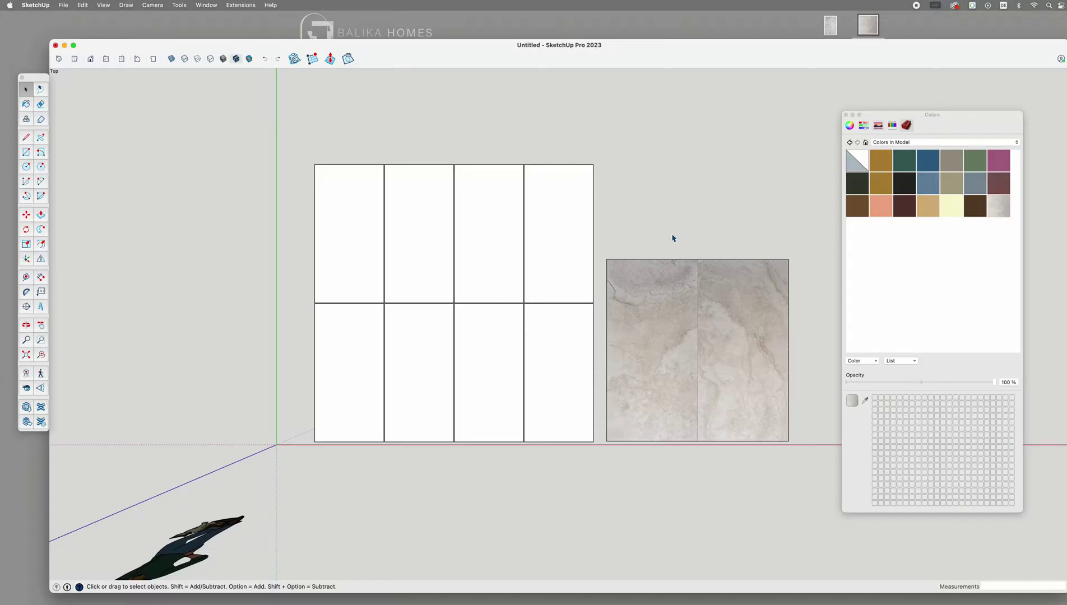
Sample the travertine material from the exploded face and paint the lower-row tile nearest the green axis with it
left_click(653, 339)
key("b")
key("alt")
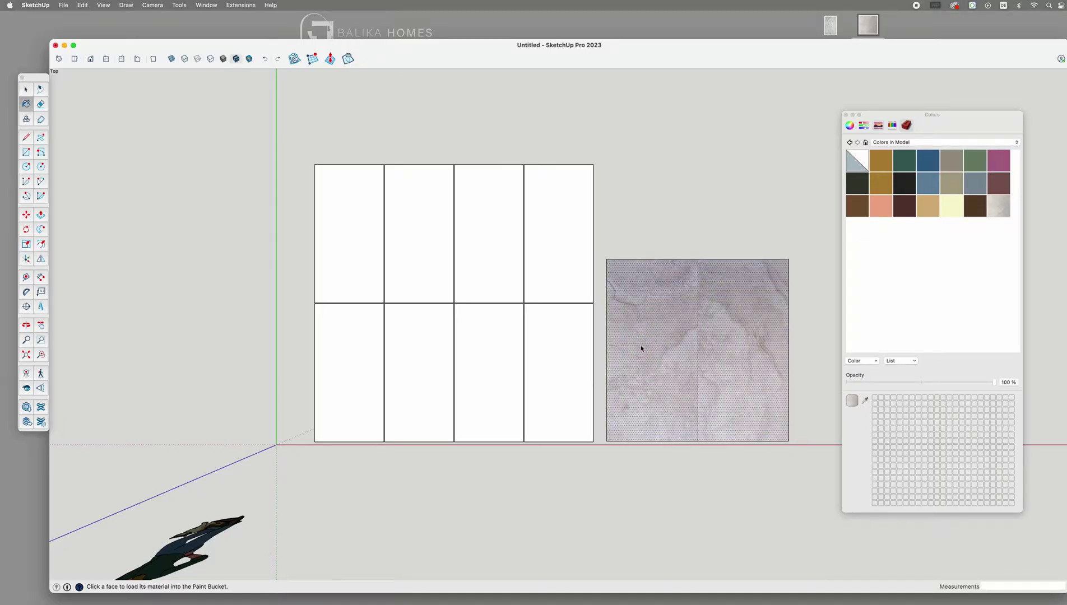
left_click(642, 348, "super")
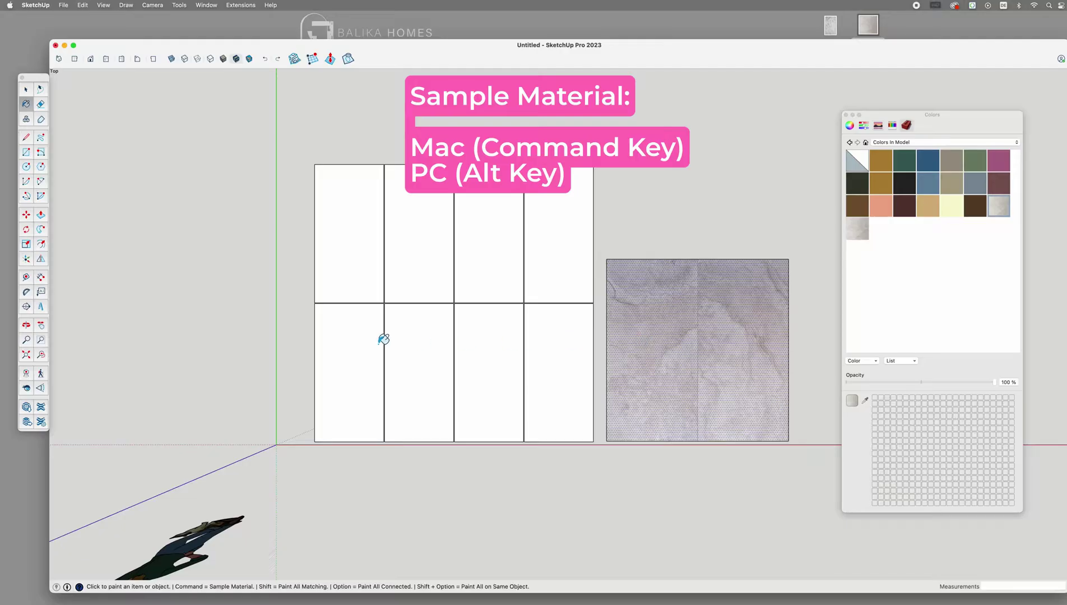
left_click(364, 338)
Reposition the texture on the first lower-row tile so the photo's joint line falls outside the tile
key("space")
left_click(361, 348)
right_click(362, 348)
mouse_move(403, 461)
left_click(465, 464)
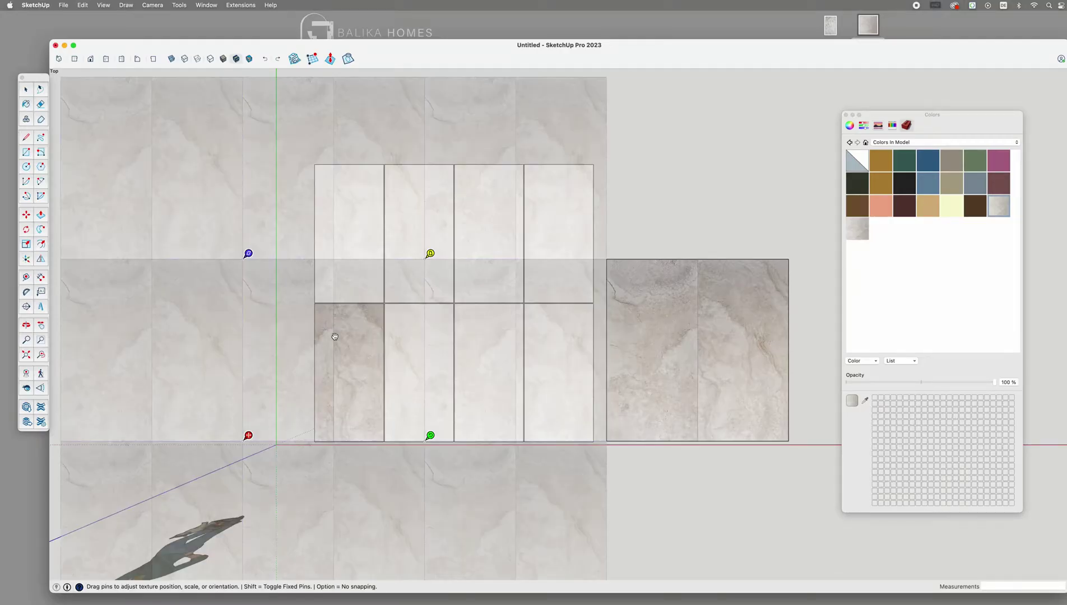
mouse_move(380, 324)
left_mouse_down()
mouse_move(357, 338)
mouse_move(414, 348)
mouse_move(394, 351)
left_mouse_up()
right_click(395, 351)
left_click(404, 354)
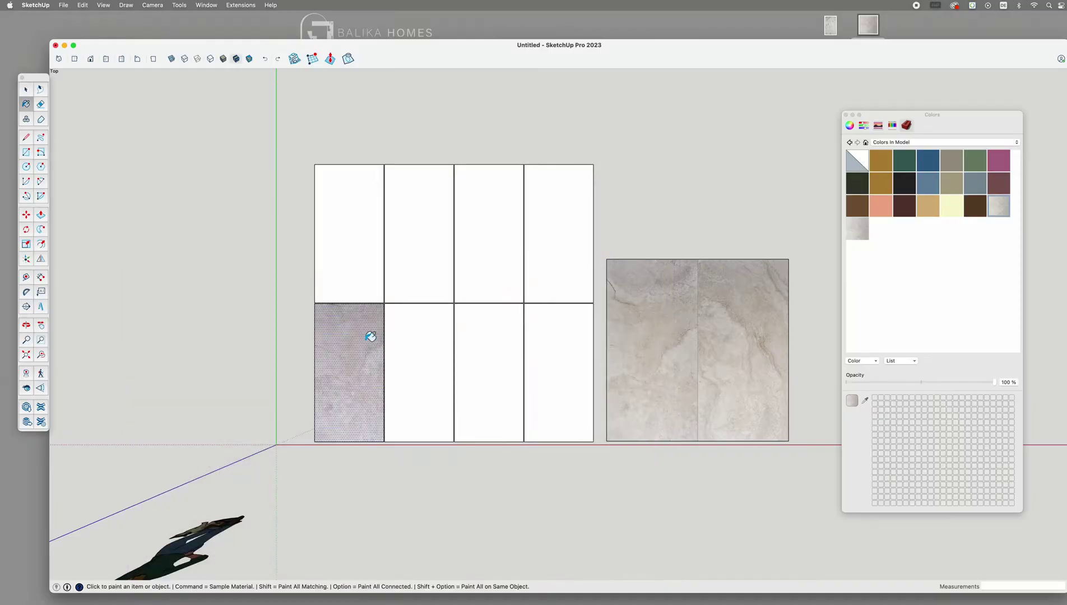
Paint the other three lower-row tiles with the sampled travertine material
left_click(428, 337)
left_click(489, 342)
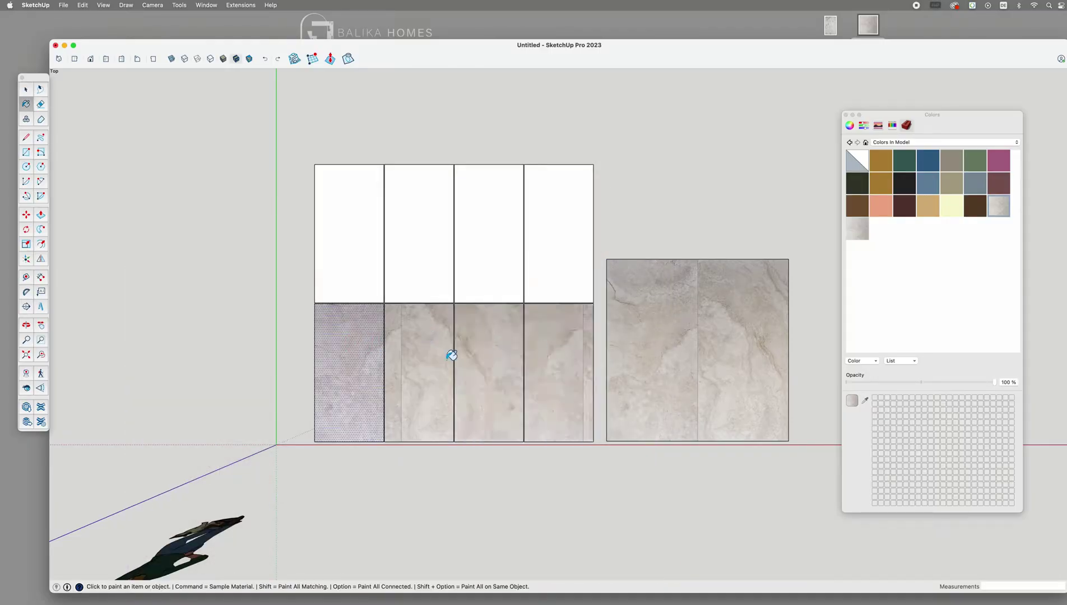
key("space")
Reposition the texture on the second lower-row tile so a single photographed tile fills it without a joint line
left_click(421, 365)
right_click(420, 359)
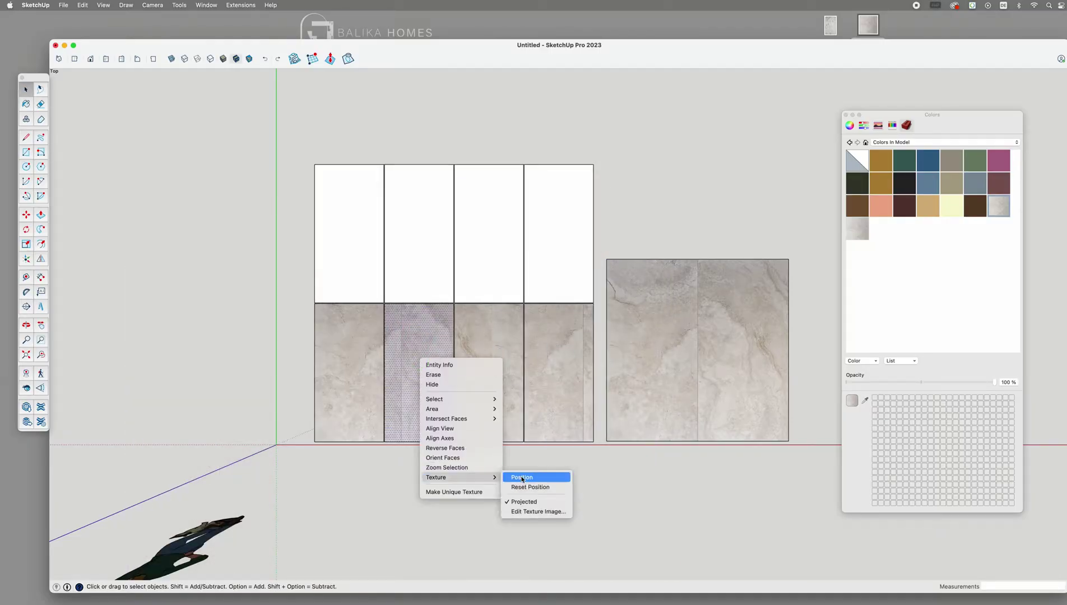
left_click(521, 478)
left_click_drag(421, 381, 391, 390)
right_click(423, 368)
left_click(438, 373)
Rotate the third lower-row tile's texture 180° and shift it so no joint line crosses the tile
right_click(493, 354)
left_click(588, 472)
right_click(482, 366)
left_click(543, 410)
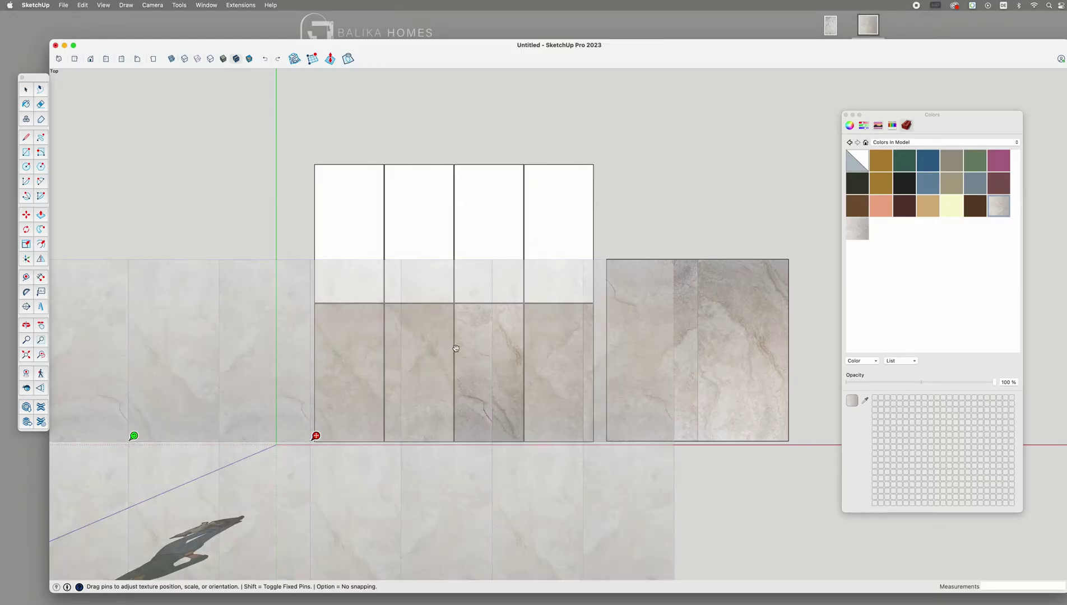
left_click_drag(455, 348, 478, 400)
right_click(496, 362)
left_click(511, 370)
Reposition the texture on the fourth lower-row tile so the joint line falls outside it
right_click(558, 356)
mouse_move(594, 473)
left_click(658, 474)
left_click(618, 223)
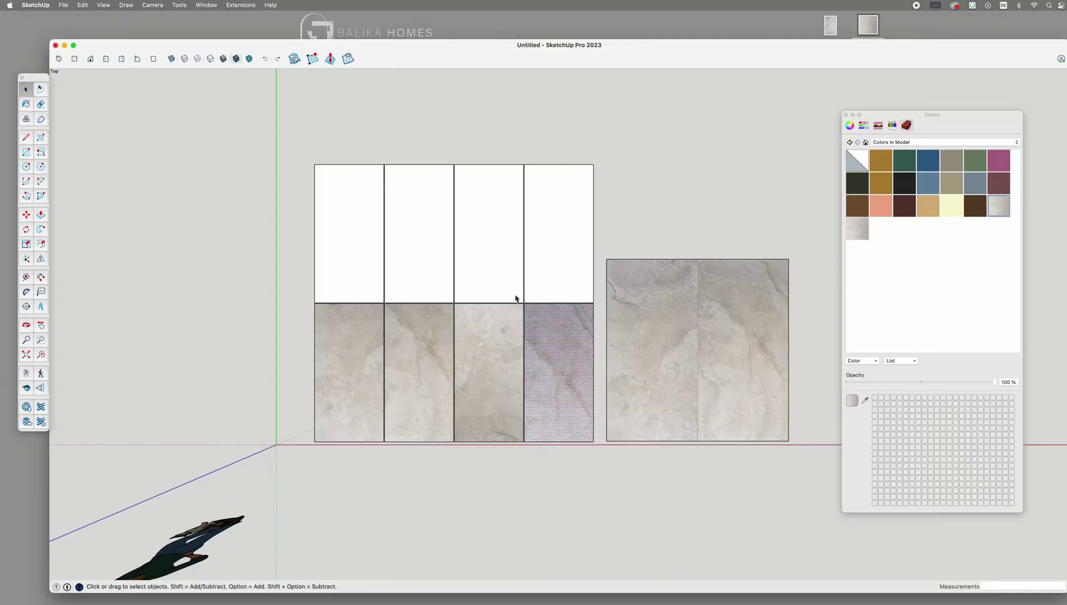
Reposition the third lower-row tile's texture again to show a different area of the stone
middle_click_drag(456, 350, 478, 428)
right_click(503, 395)
left_click(604, 514)
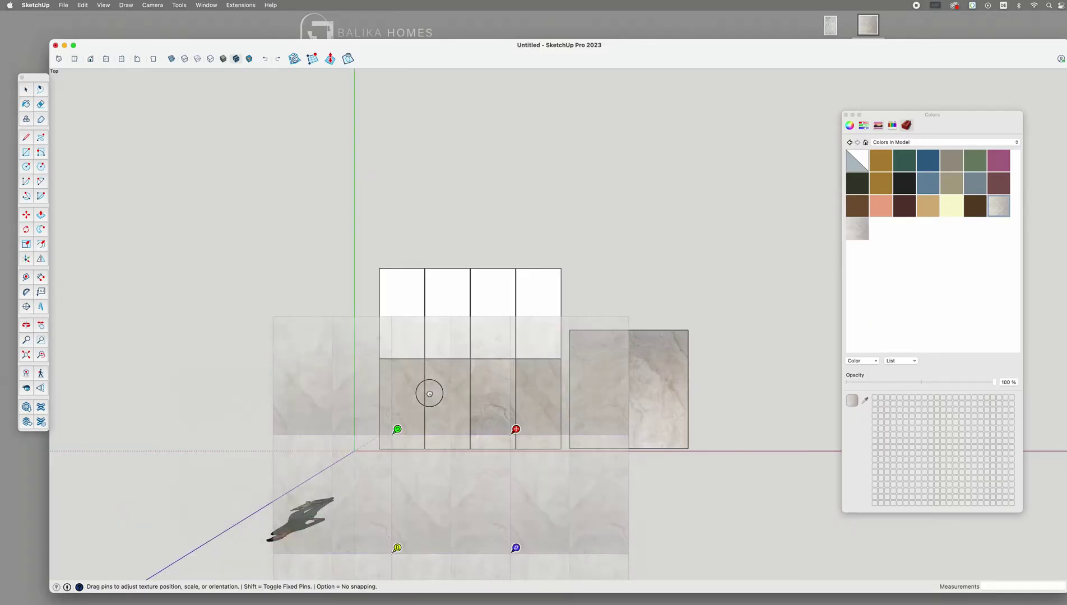
left_click_drag(429, 407, 360, 388)
left_click(579, 310)
Adjust the texture on the fourth lower-row tile so its veining differs from the second tile
scroll(579, 309, "up", 3)
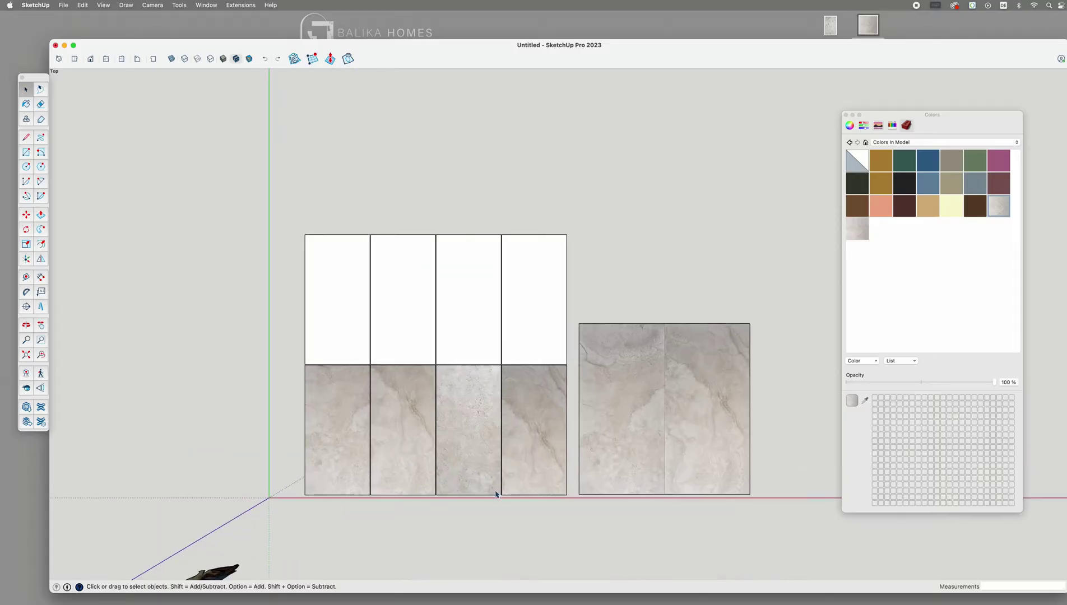
scroll(538, 508, "up", 1)
right_click(529, 410)
left_click(629, 527)
left_click_drag(576, 521, 609, 492)
left_click(579, 405)
Readjust the third lower-row tile's texture so a seamless part of the stone covers the whole tile
right_click(467, 407)
left_click(594, 527)
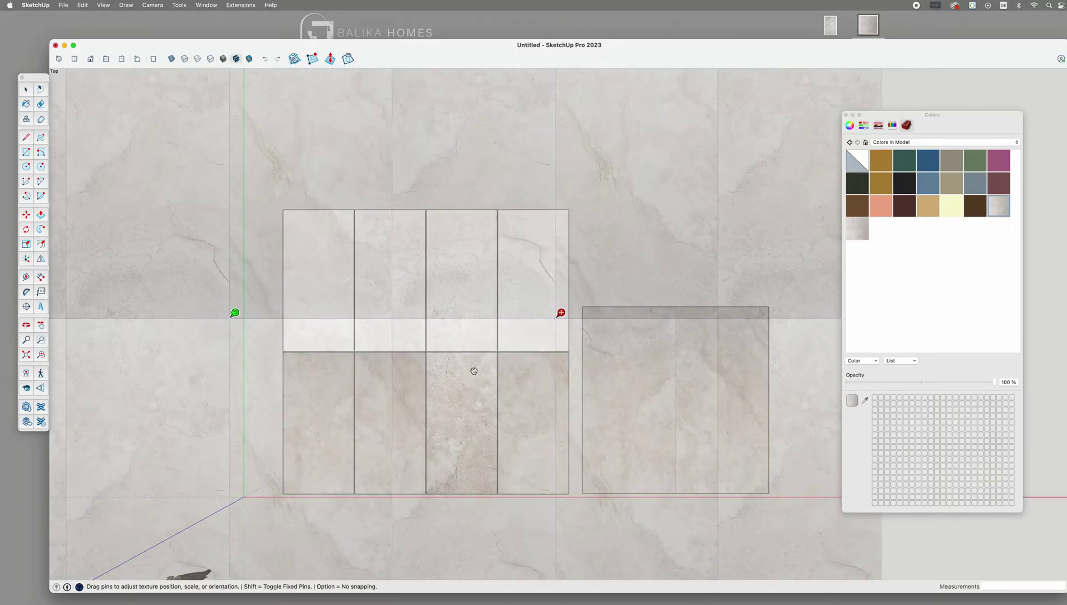
mouse_move(561, 313)
left_mouse_down()
mouse_move(571, 317)
mouse_move(554, 313)
left_mouse_up()
right_click(493, 388)
left_click(506, 393)
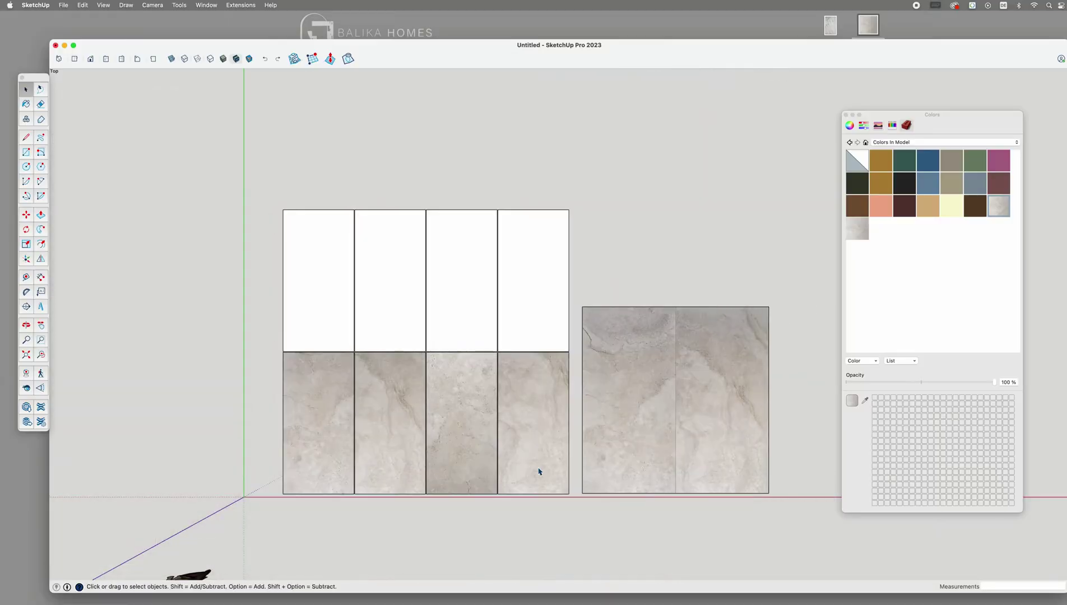
Paint the upper-row tile nearest the green axis with travertine and position its texture so no joint lines show
key("b")
left_click(326, 295)
right_click(328, 282)
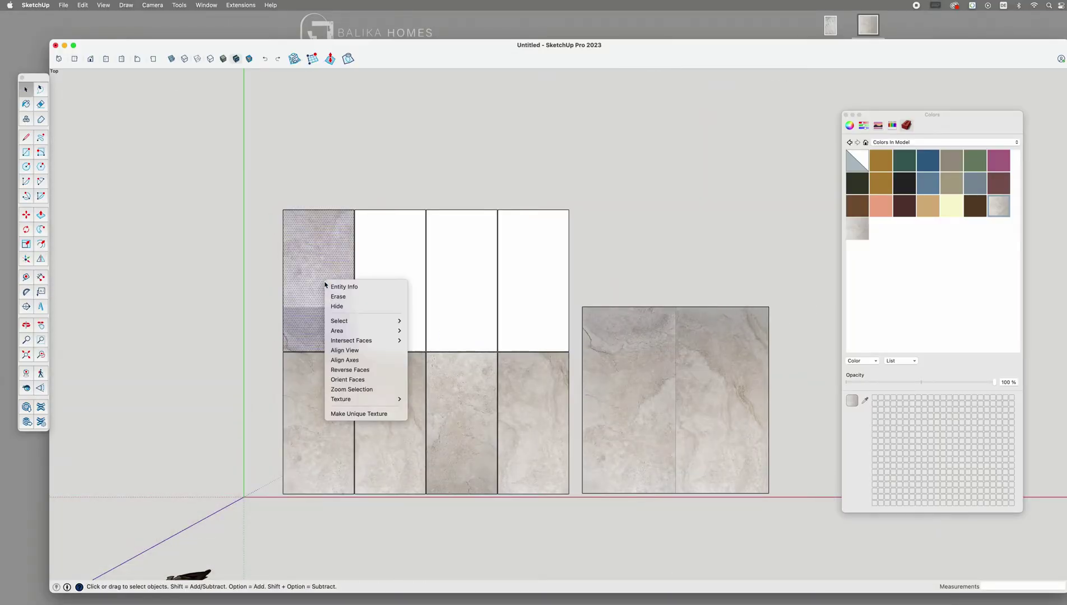
left_click(426, 390)
left_click_drag(305, 279, 208, 334)
key("Return")
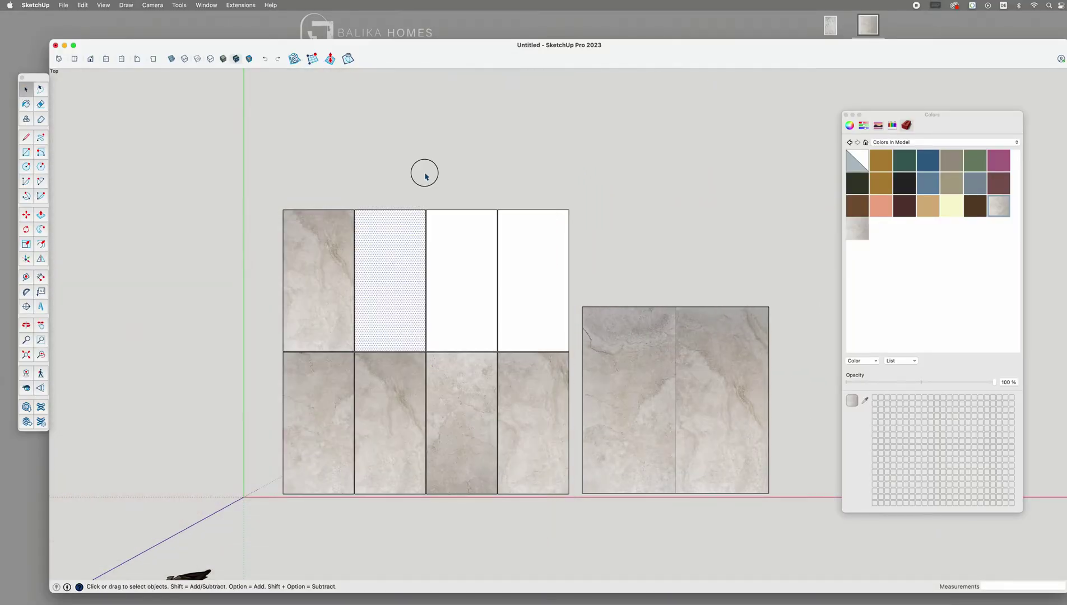
Shift the texture on the first upper-row tile, nearest the green axis, to show a different part of the stone
right_click(321, 266)
left_click(426, 391)
left_click_drag(307, 293, 340, 298)
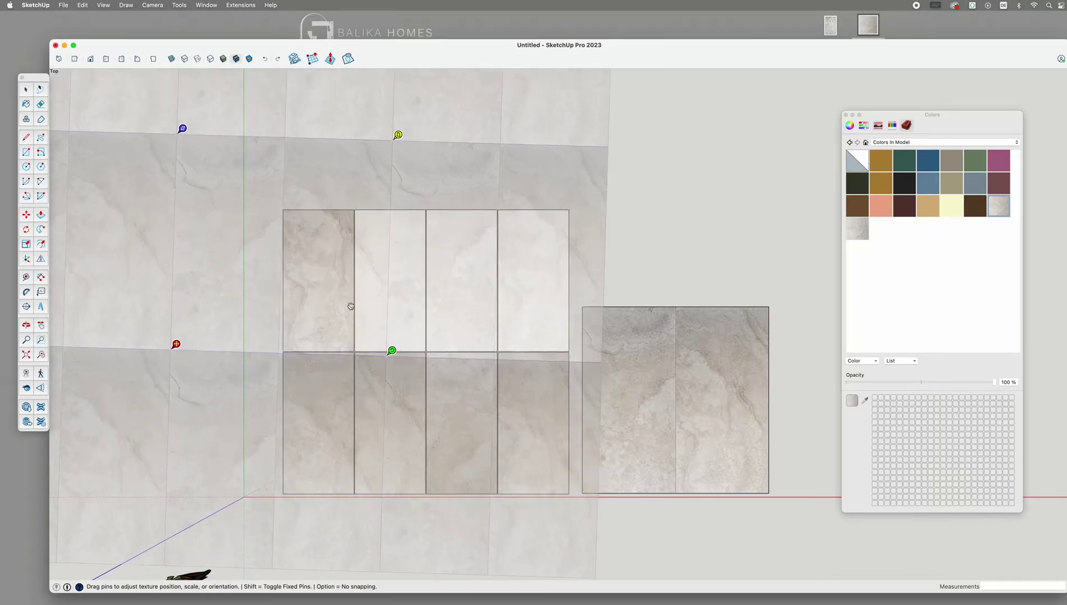
right_click(345, 288)
left_click(357, 296)
Paint the second upper-row tile with travertine and position its texture so a joint-free area of stone covers the tile
key("b")
left_click(393, 281)
right_click(405, 281)
left_click(457, 341)
key("Return")
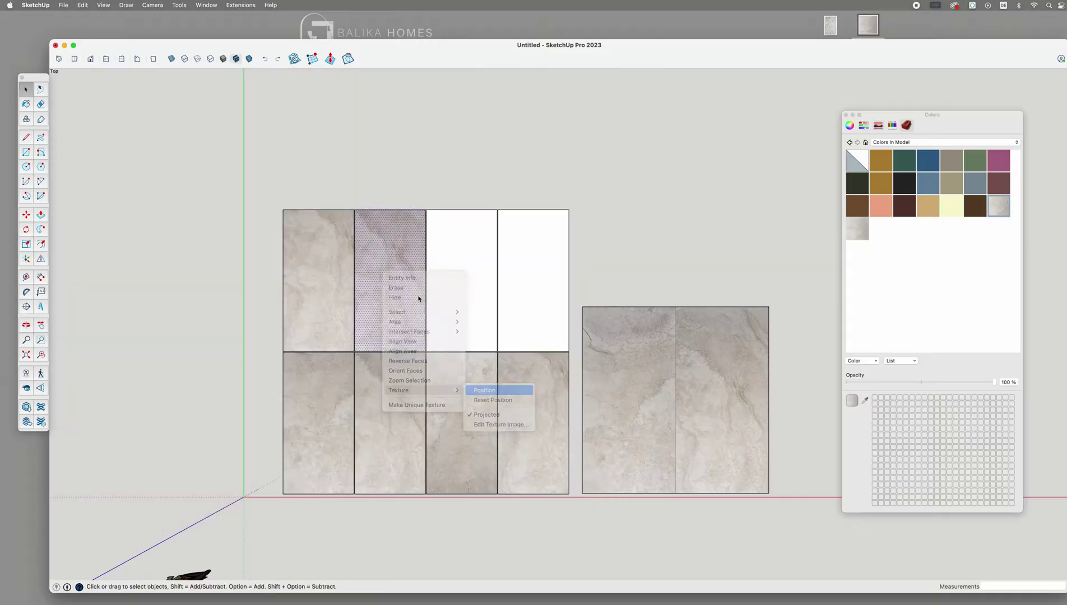
right_click(405, 293)
left_click(510, 417)
right_click(420, 286)
left_click(474, 324)
left_click_drag(437, 264, 365, 312)
key("Return")
Paint the third upper-row tile with travertine and position its texture so no joint line crosses the tile
key("b")
left_click(452, 295)
right_click(459, 297)
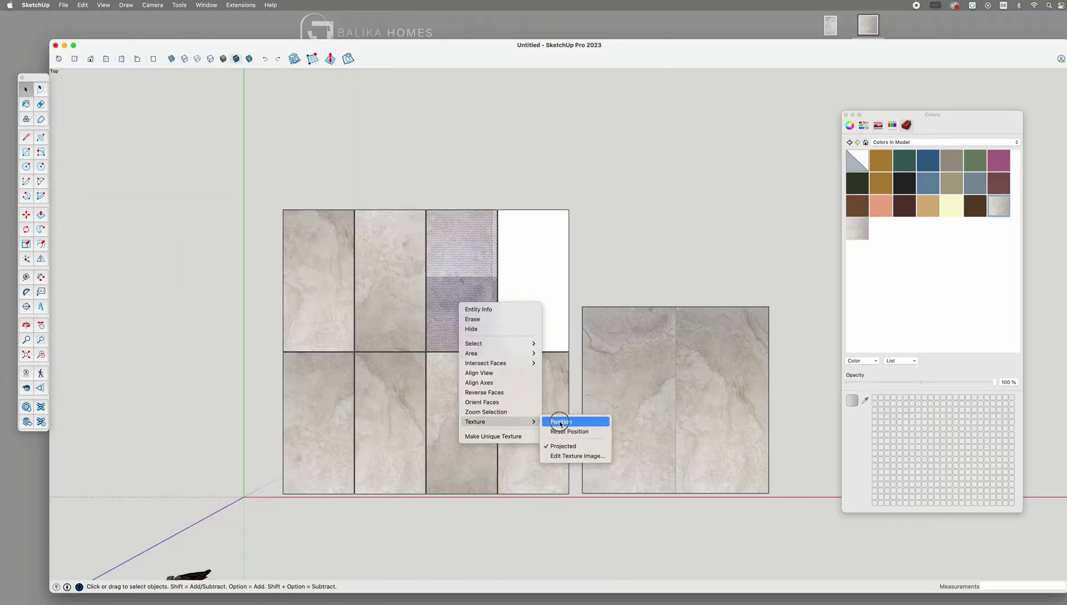
left_click(572, 421)
left_click_drag(477, 273, 467, 323)
key("Return")
right_click(455, 296)
left_click(569, 420)
right_click(467, 324)
left_click(486, 326)
Paint the fourth upper-row tile with travertine and move its texture so a seamless area of stone fills it
left_click(536, 312)
key("b")
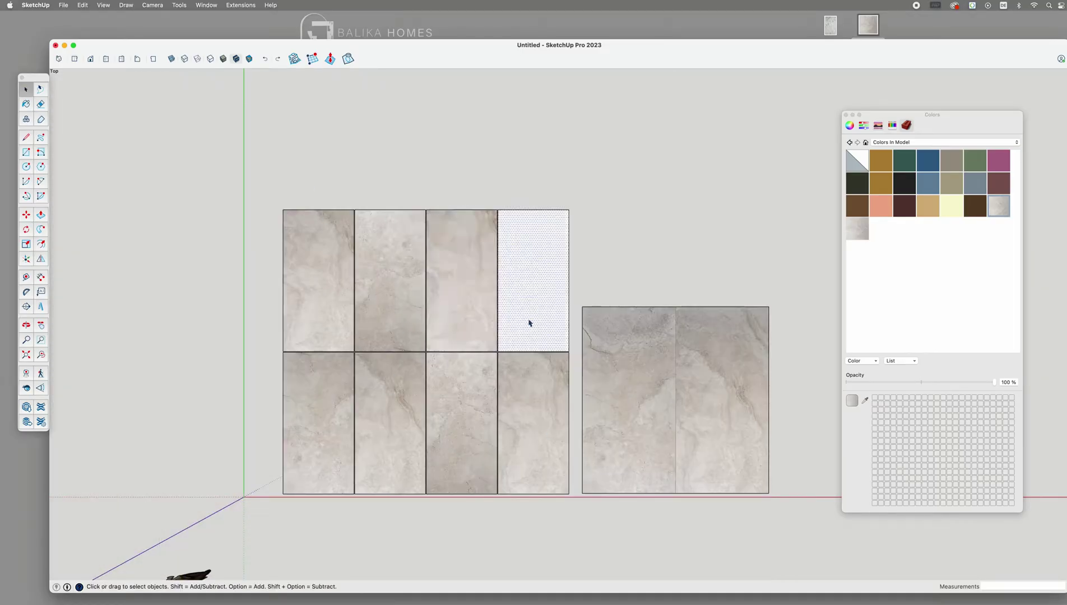
left_click(552, 284)
right_click(537, 294)
left_click(644, 415)
left_click_drag(661, 301, 243, 297)
left_click_drag(412, 350, 418, 257)
right_click(540, 250)
left_click(554, 256)
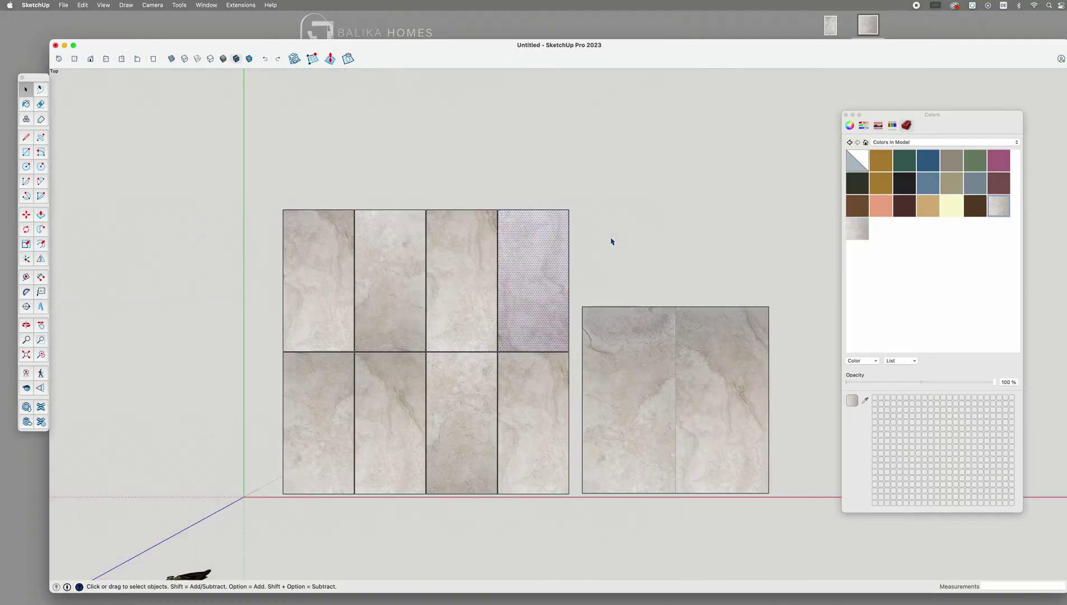
Readjust the fourth upper-row tile's texture so its veining differs from the neighbouring tiles
scroll(609, 238, "up", 3)
right_click(553, 229)
left_click(661, 350)
right_click(547, 325)
left_click(560, 331)
scroll(503, 286, "down", 3)
scroll(619, 299, "down", 1)
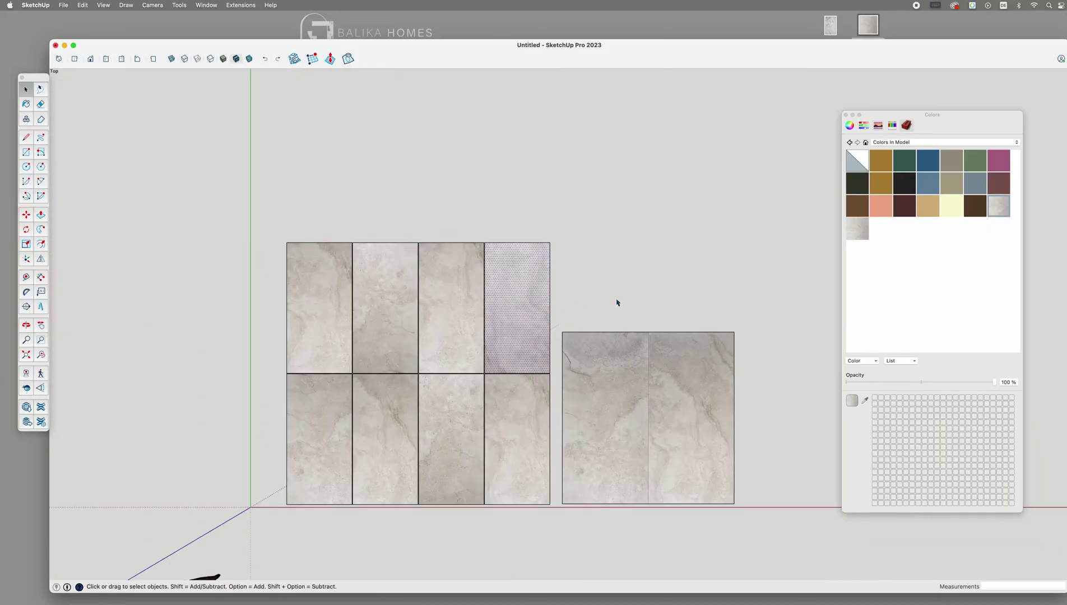
Delete the separate square reference surface with the travertine photo beside the tile layout
left_click(619, 300)
left_click(618, 385)
key("Delete")
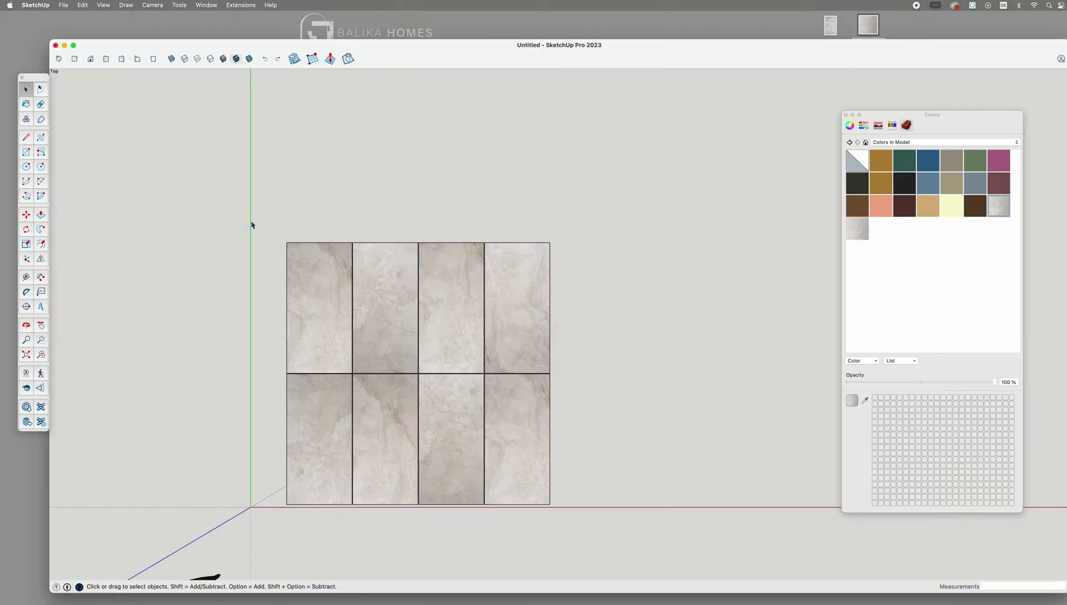
Move the whole eight-tile layout a short distance along the green axis, farther from the red axis
left_click_drag(279, 226, 600, 524)
key("m")
left_click(526, 453)
left_click(526, 411)
key("space")
left_click(491, 478)
scroll(429, 472, "up", 1)
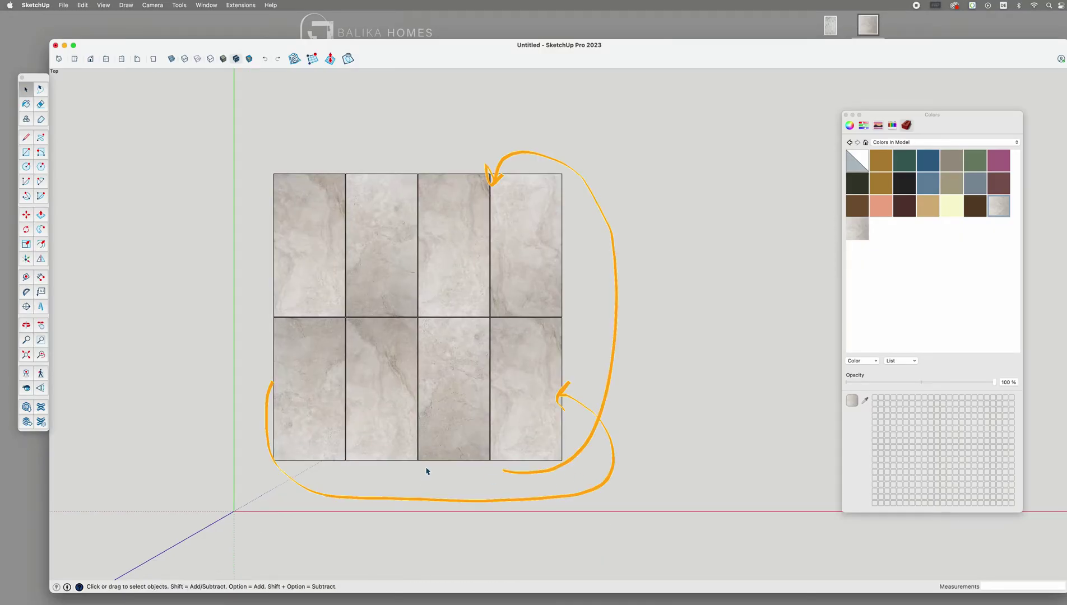
Place horizontal guides along the tile layout's lower edge and 5 mm outside its upper edge
scroll(305, 130, "up", 1)
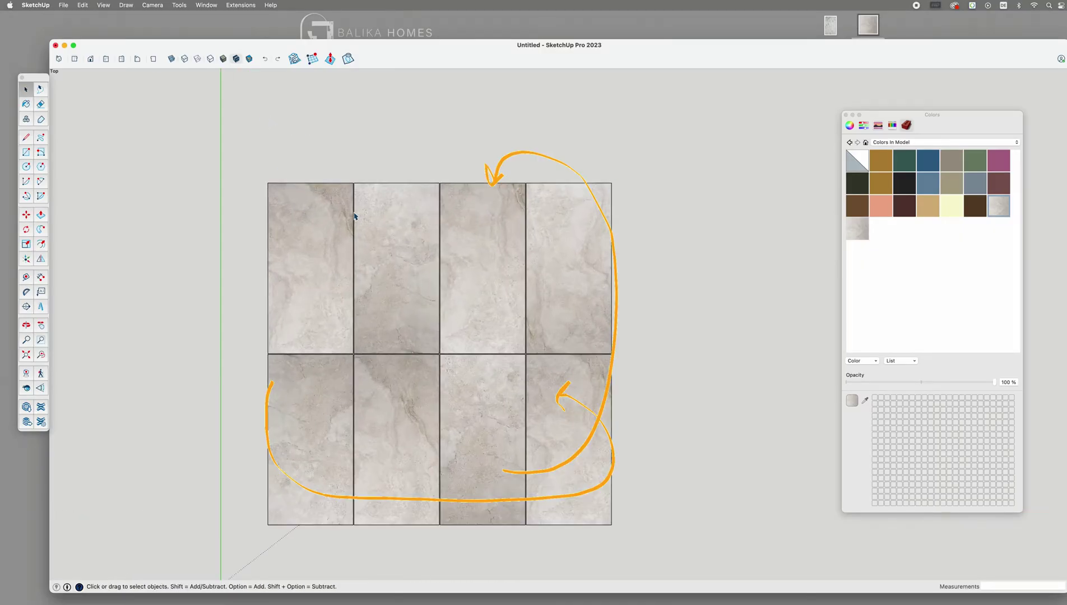
key("t")
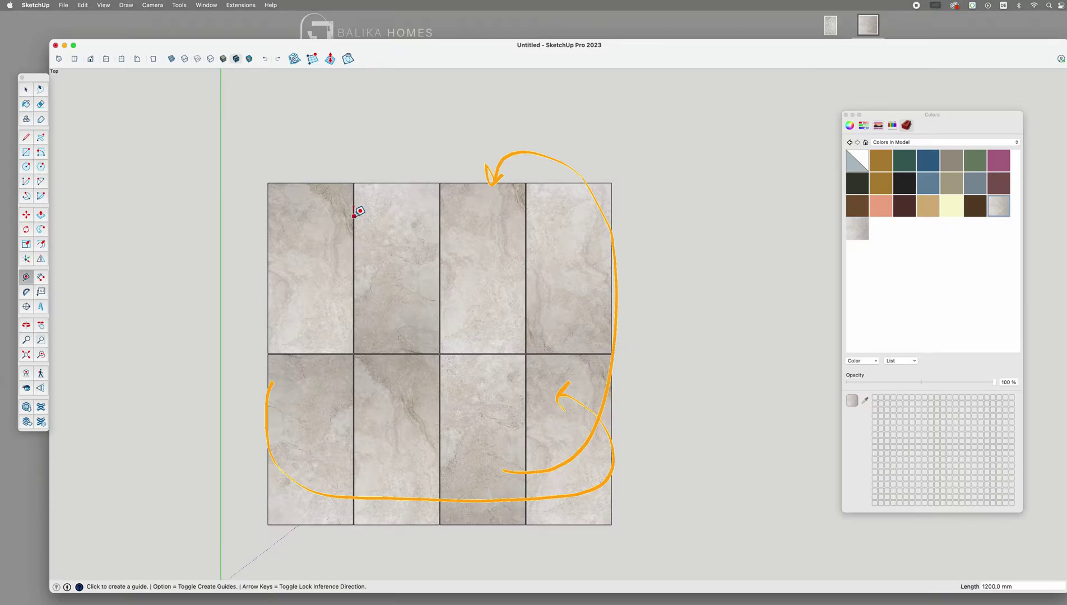
scroll(353, 211, "up", 4)
left_click(362, 215)
scroll(371, 211, "down", 6)
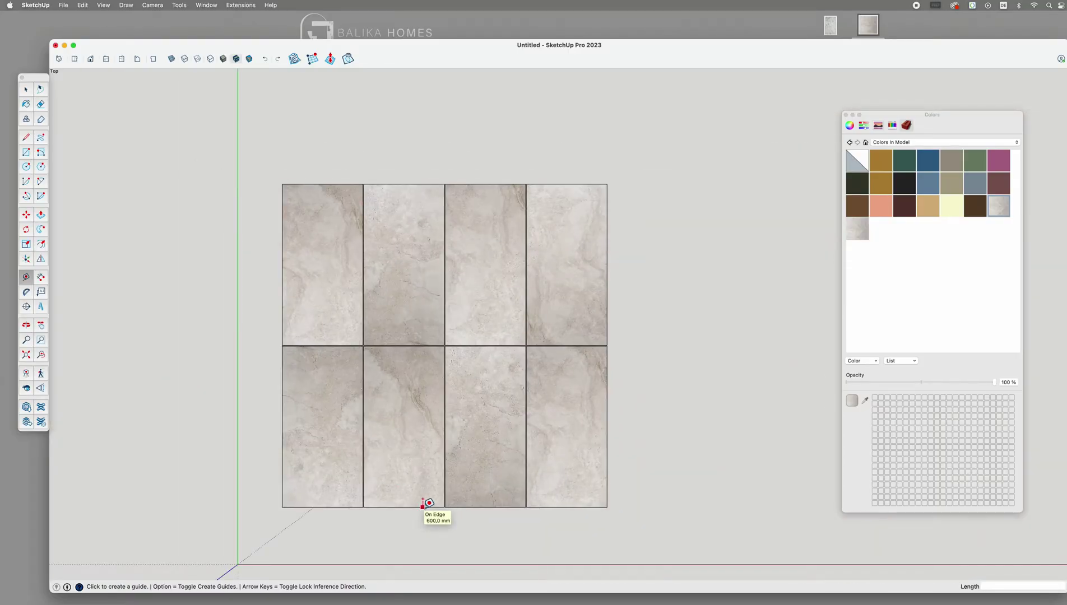
left_click(429, 506)
scroll(619, 507, "up", 3)
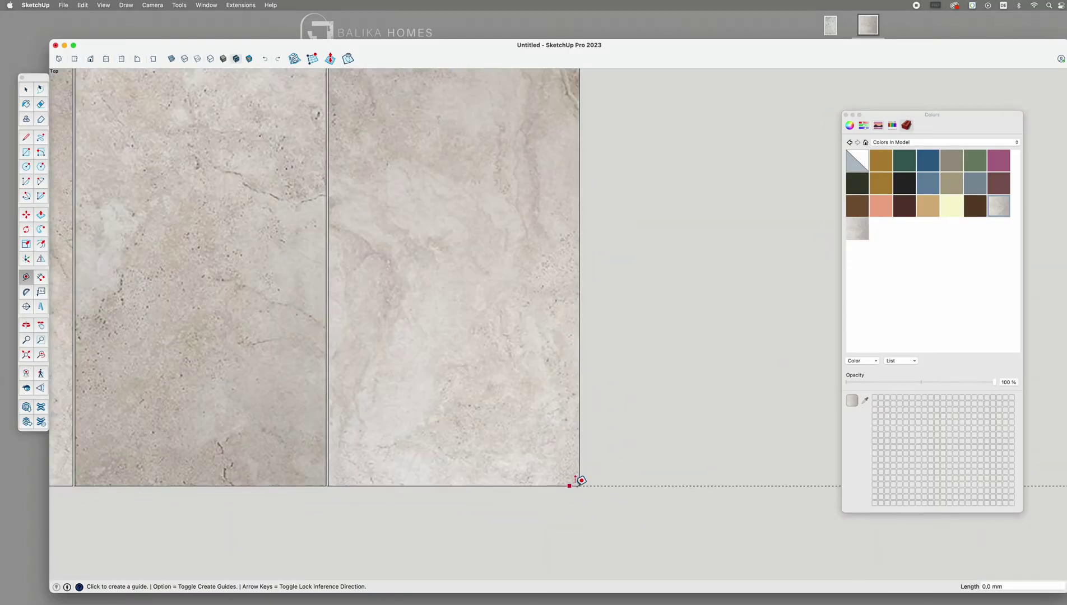
scroll(583, 495, "down", 4)
scroll(471, 169, "up", 3)
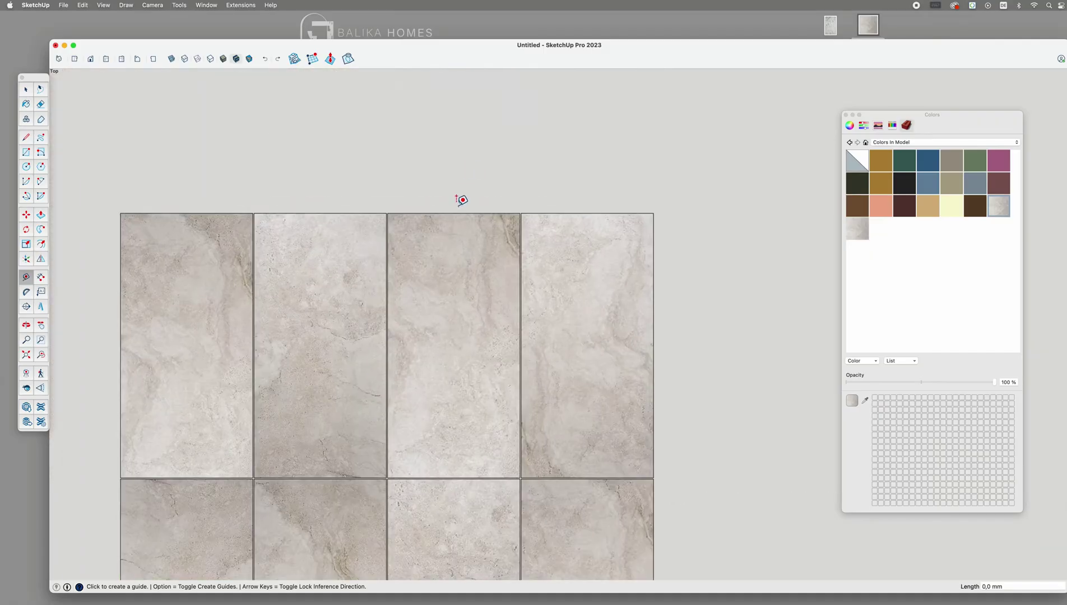
left_click(455, 207)
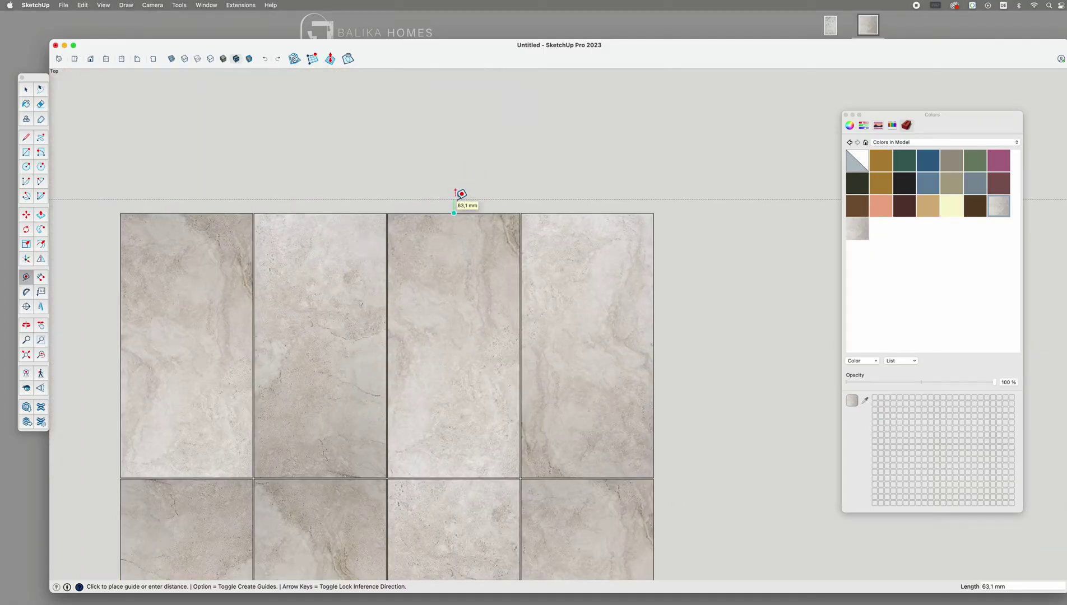
key("Escape")
scroll(476, 179, "down", 3)
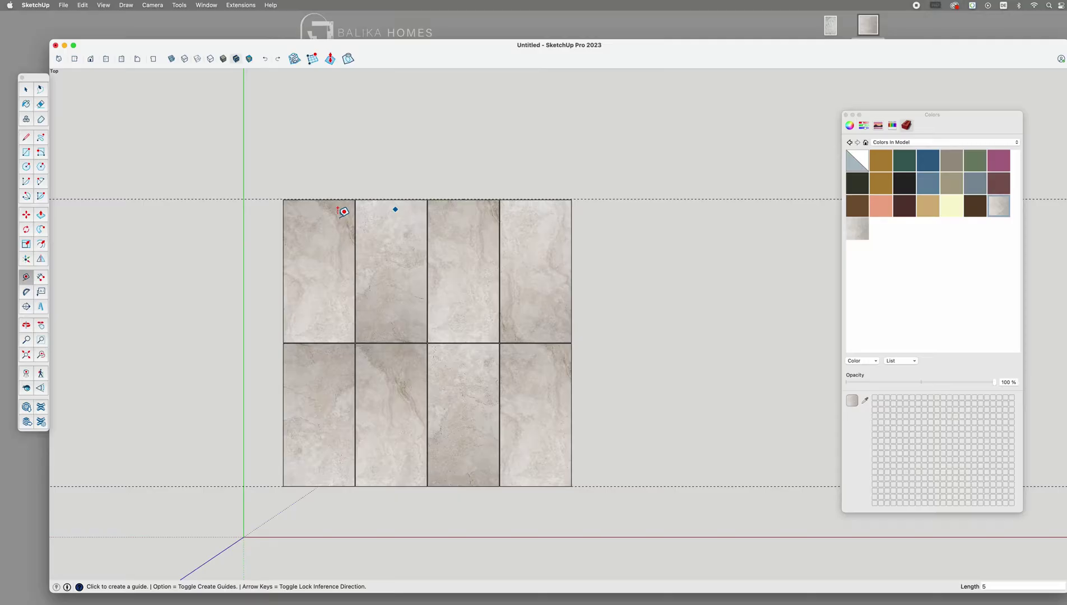
Place vertical guides along the layout's edge facing the green axis and 5 mm outside the opposite edge
double_click(283, 235)
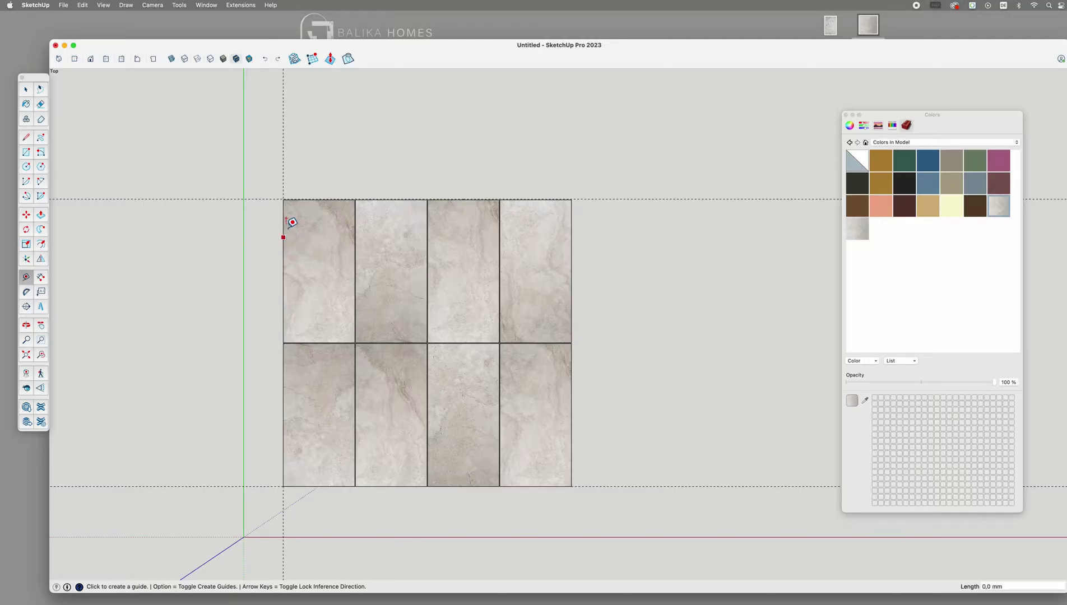
left_click(572, 231)
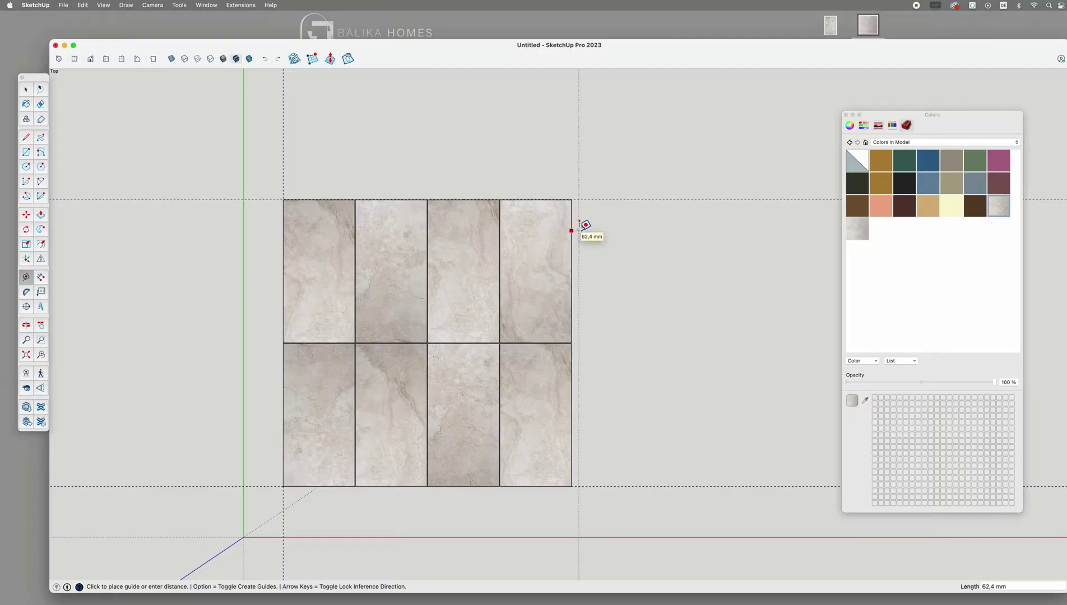
key("Return")
scroll(583, 224, "up", 3)
scroll(612, 206, "down", 1)
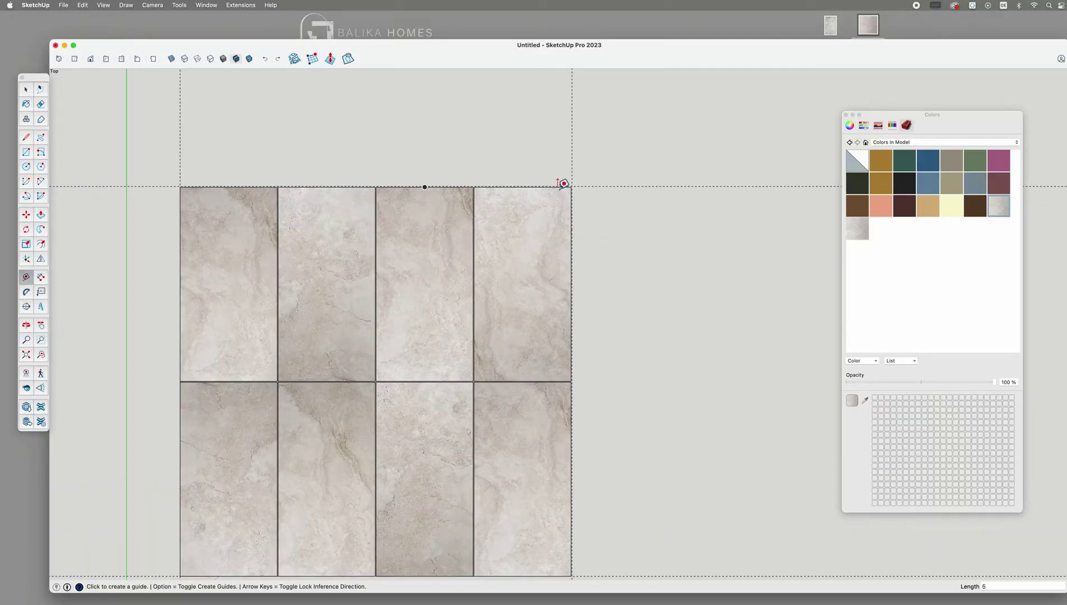
scroll(610, 198, "down", 3)
scroll(614, 198, "up", 1)
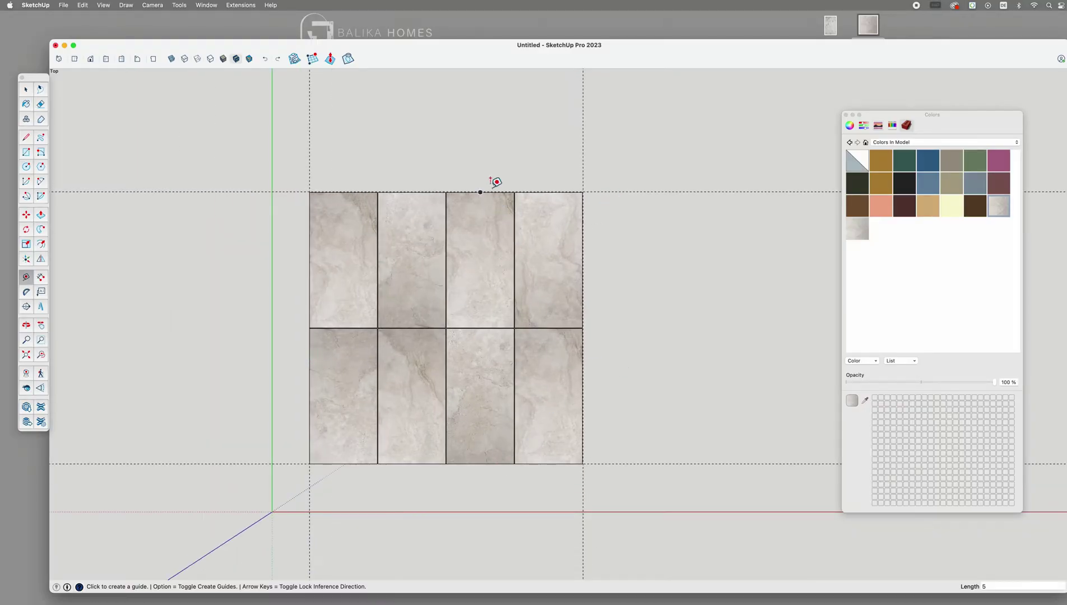
Draw a 2420 × 2410 mm rectangle between opposite guide intersections to enclose the tiles and form the grout face
left_click(26, 156)
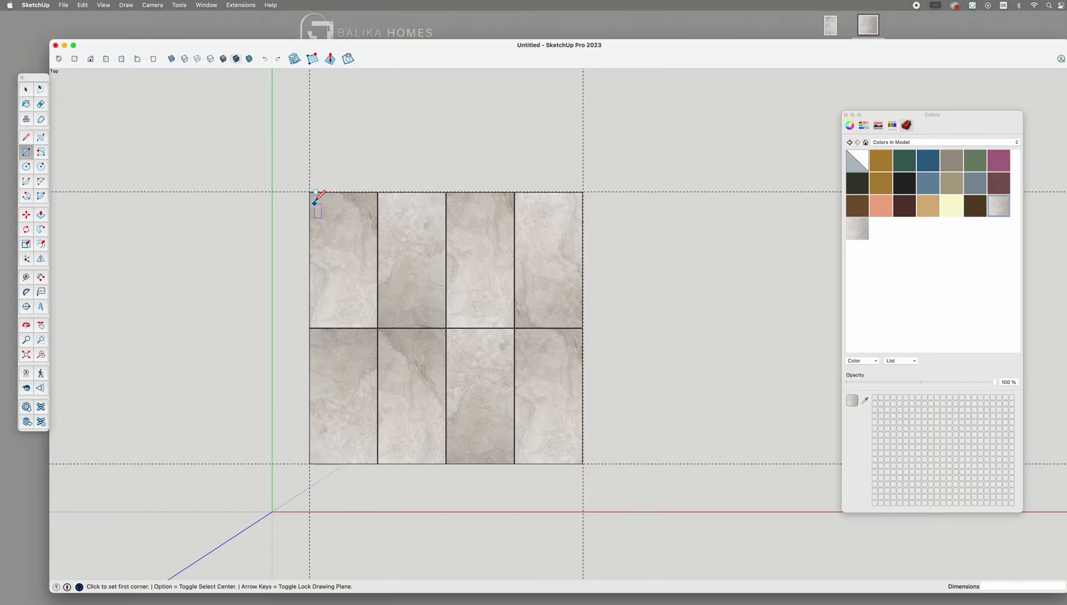
scroll(312, 188, "up", 5)
left_click(303, 189)
scroll(303, 189, "down", 5)
scroll(570, 454, "up", 8)
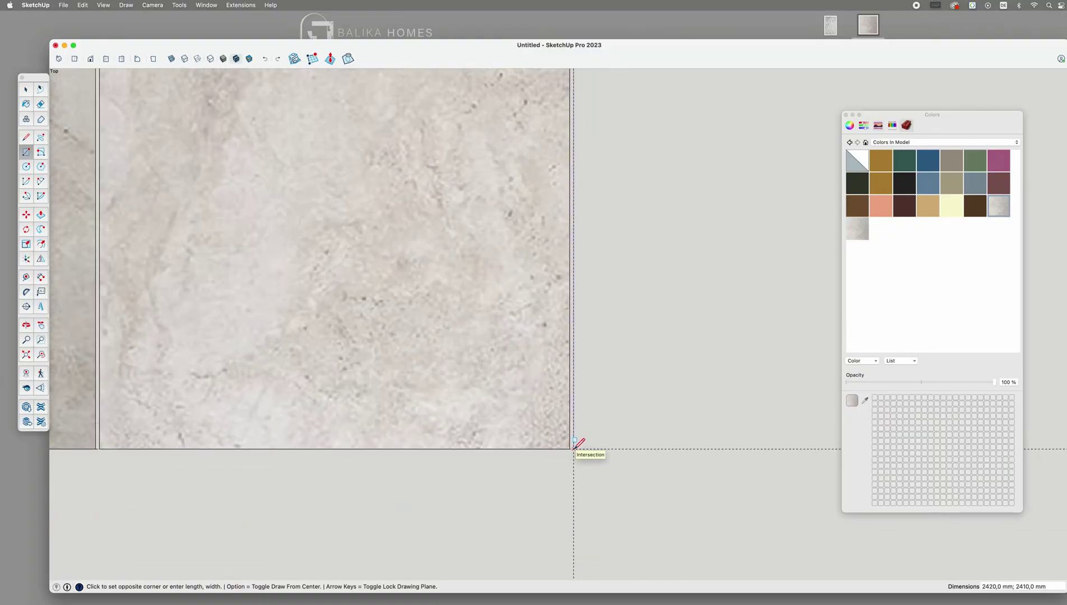
left_click(574, 442)
scroll(588, 451, "down", 5)
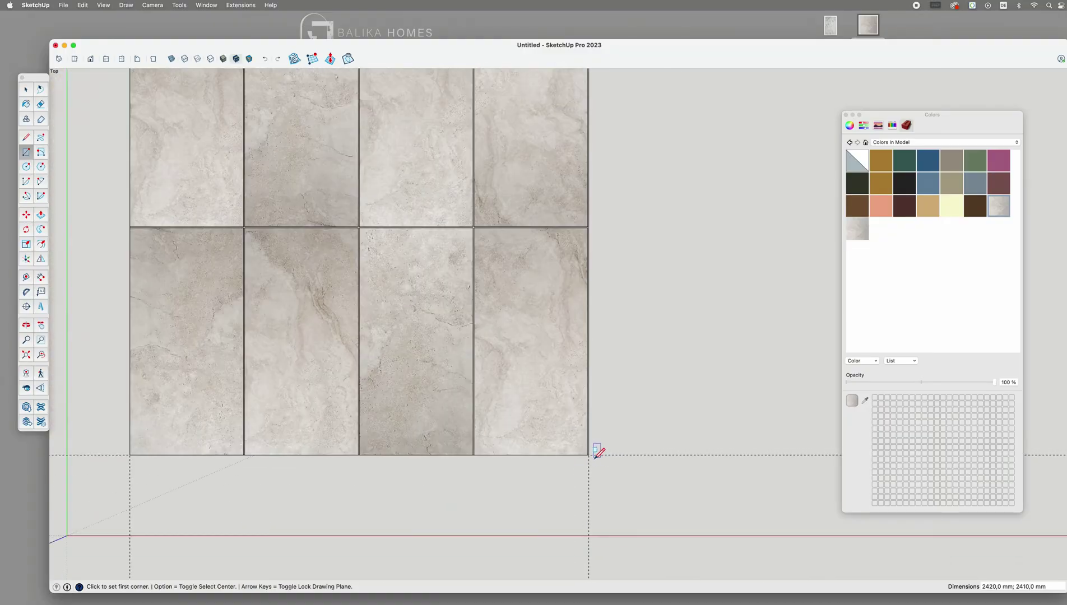
Paint the grout face between the tiles with the light grey Mercury pencil colour
scroll(588, 451, "up", 3)
key("b")
scroll(542, 218, "up", 2)
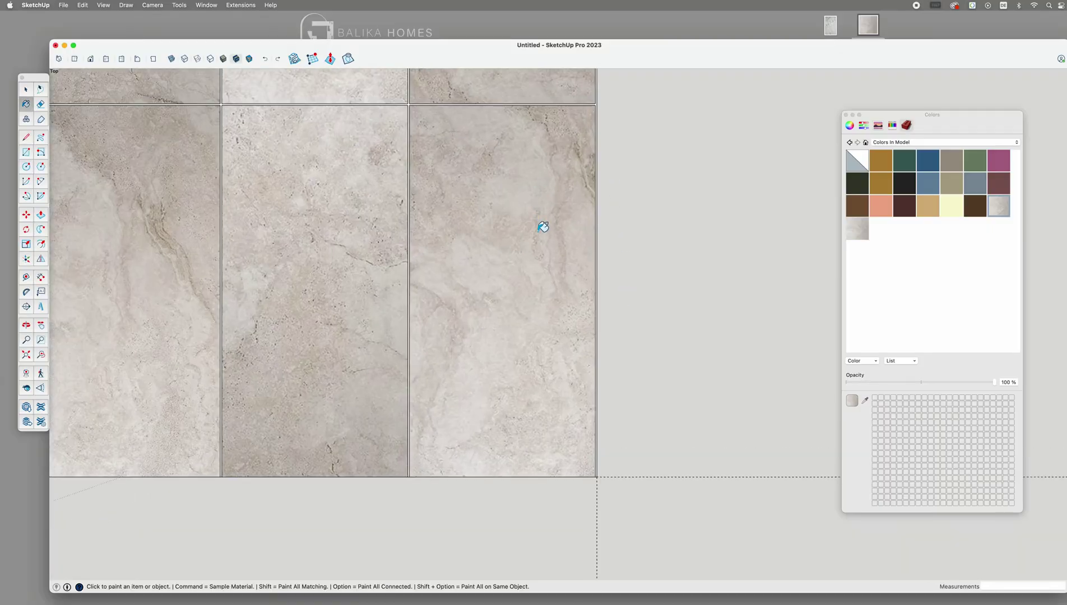
left_click(892, 125)
left_click_drag(937, 121, 796, 120)
scroll(477, 261, "down", 2)
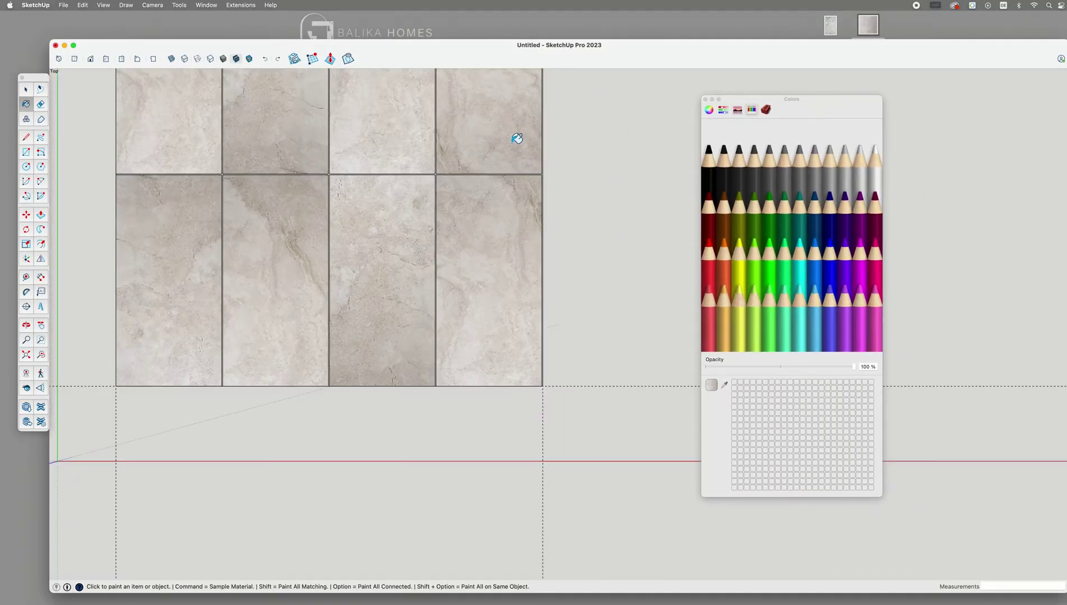
scroll(517, 140, "up", 4)
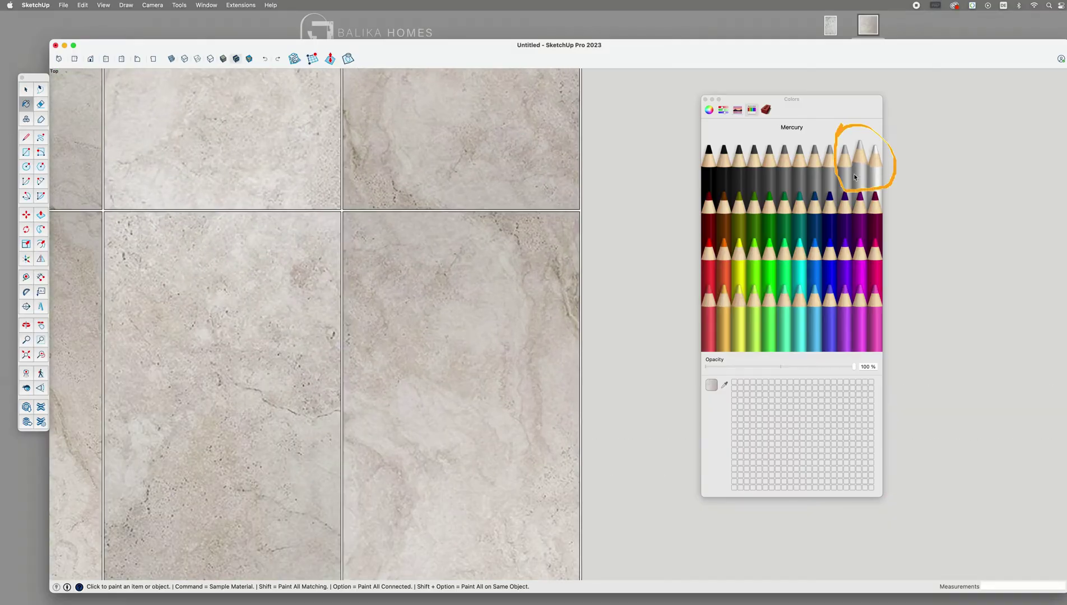
scroll(590, 183, "up", 3)
left_click(847, 179)
scroll(478, 261, "down", 5)
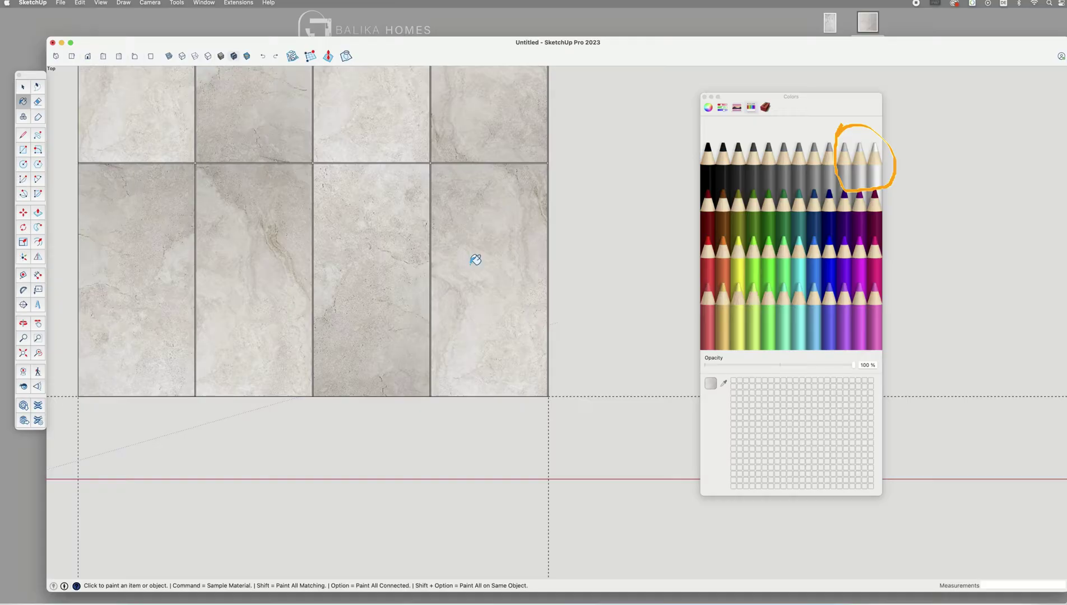
left_click(846, 183)
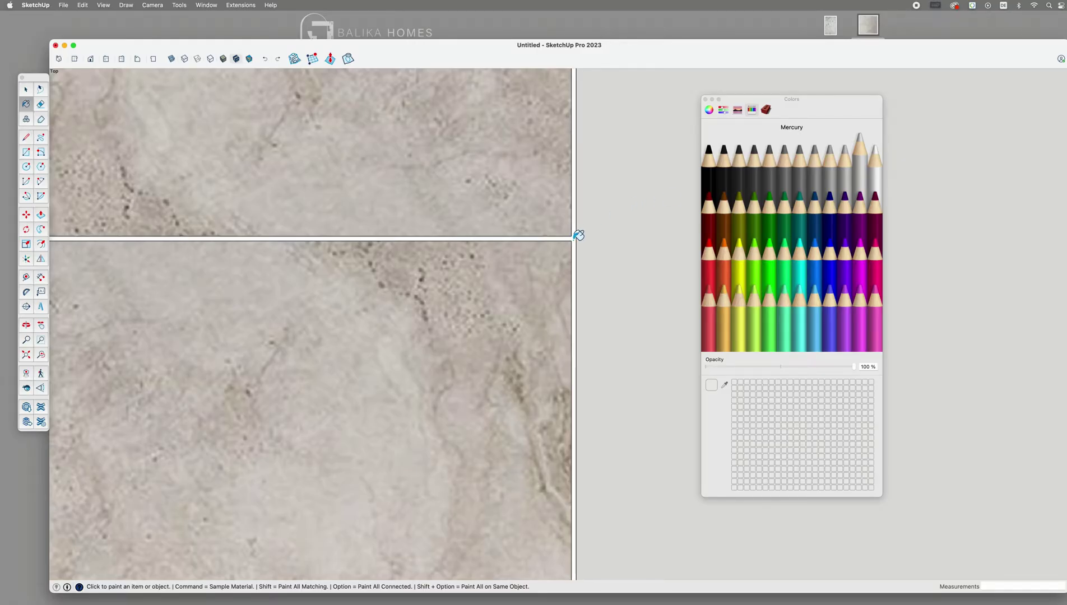
scroll(383, 244, "down", 10)
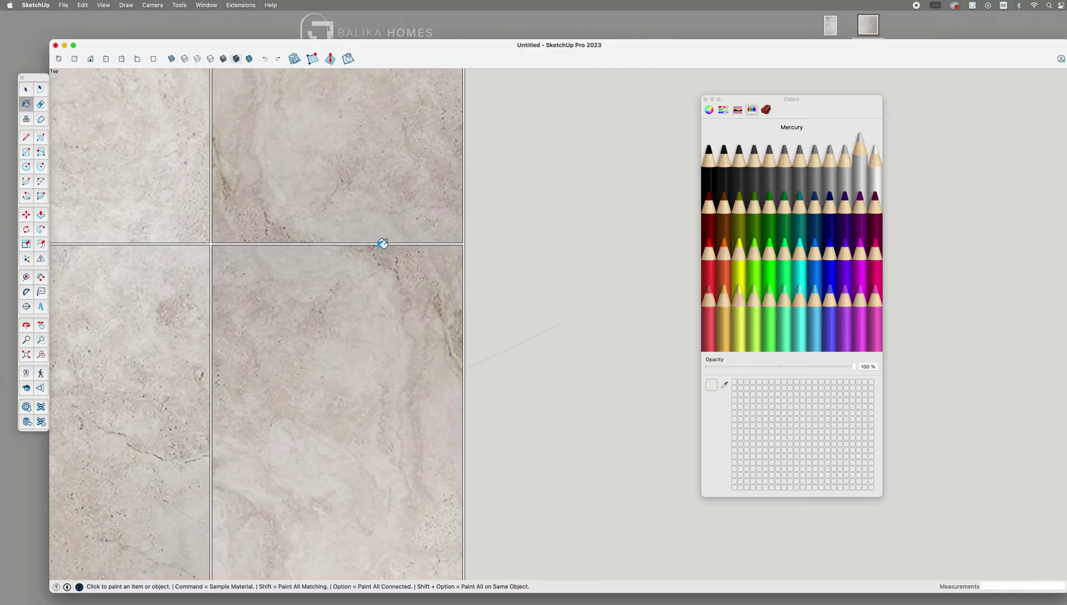
Copy the complete grouted tile layout along the red axis, leaving a space between the original and the copy
key("space")
left_click_drag(178, 112, 502, 376)
key("m")
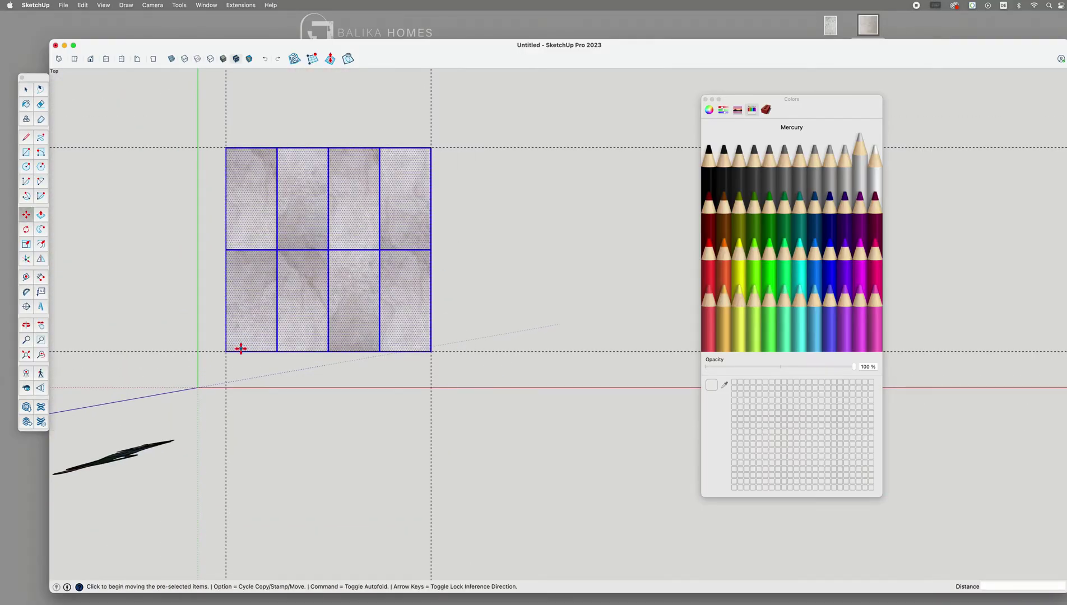
key("alt")
left_click(225, 352)
left_click(493, 351)
key("space")
left_click(451, 394)
scroll(408, 302, "down", 3)
Paint the grout face of the copied layout with the white Snow pencil colour
scroll(647, 208, "up", 10)
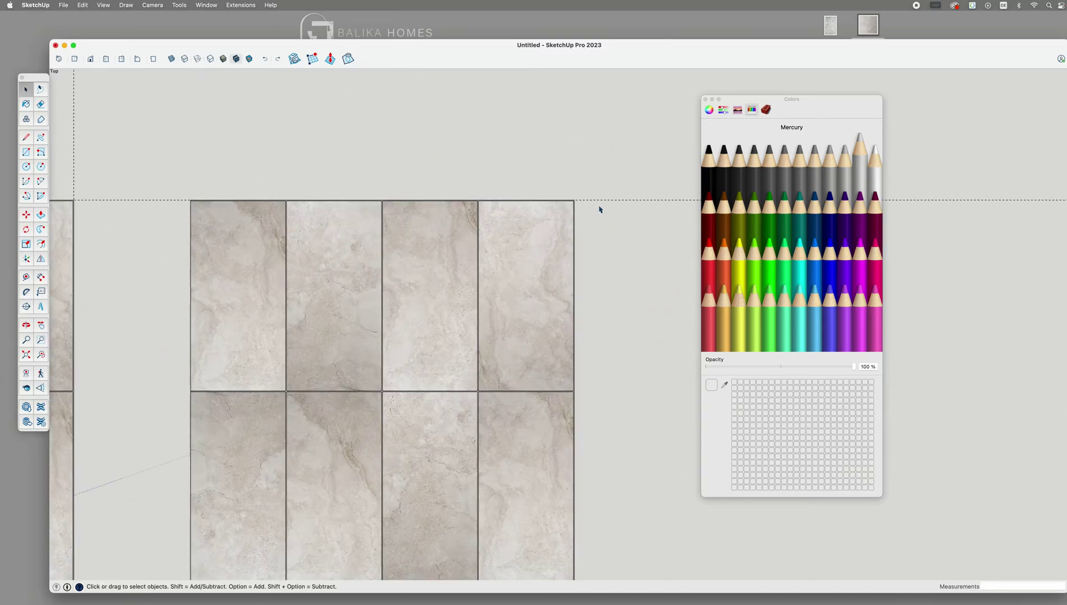
scroll(576, 216, "up", 3)
left_click(873, 164)
scroll(600, 162, "up", 5)
scroll(599, 162, "up", 2)
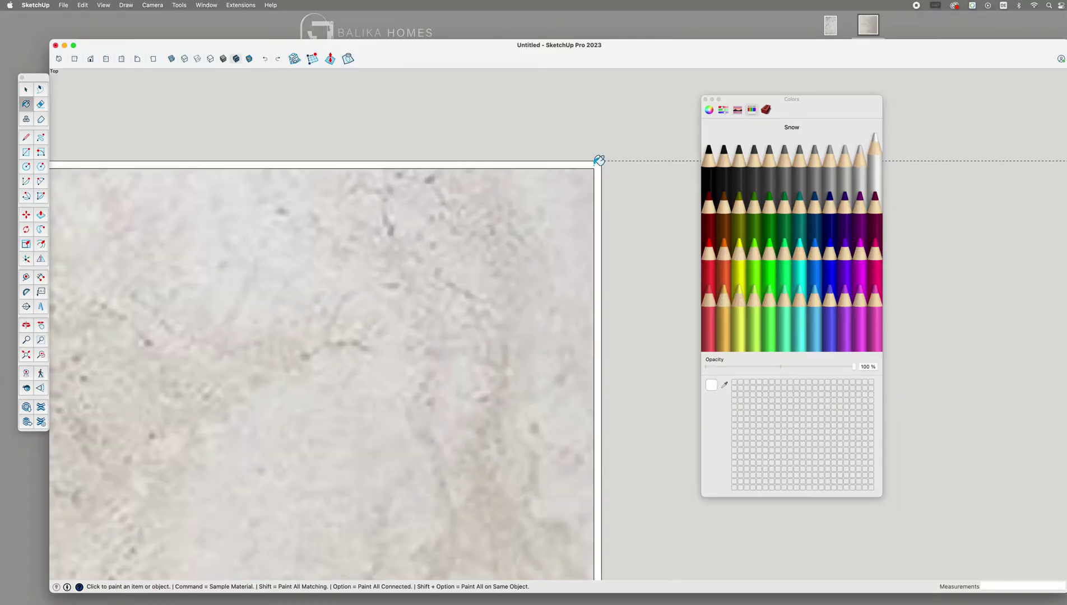
scroll(598, 161, "up", 3)
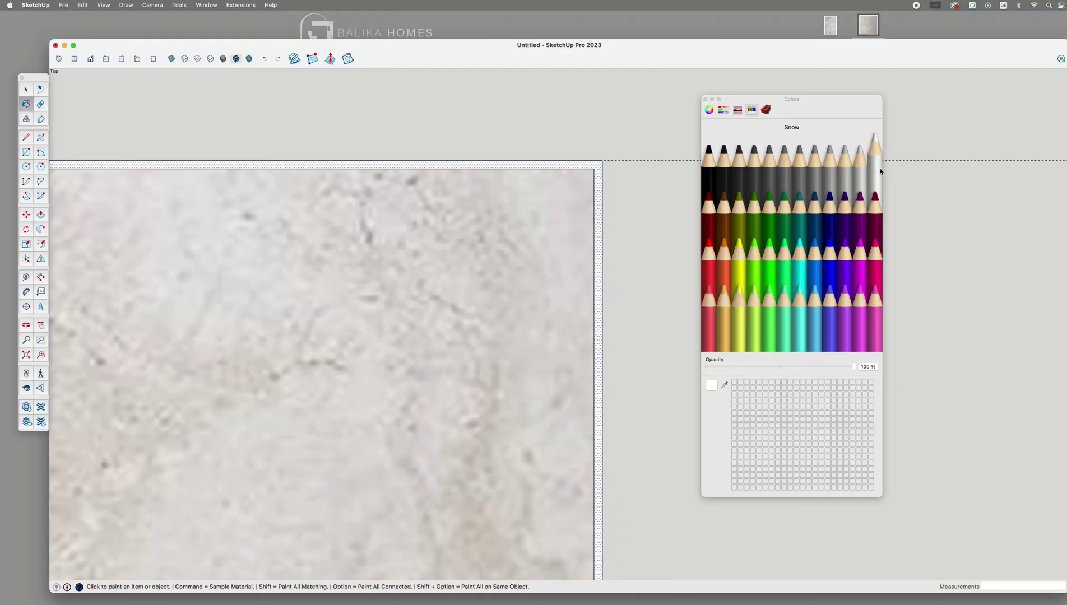
scroll(594, 181, "down", 2)
key("space")
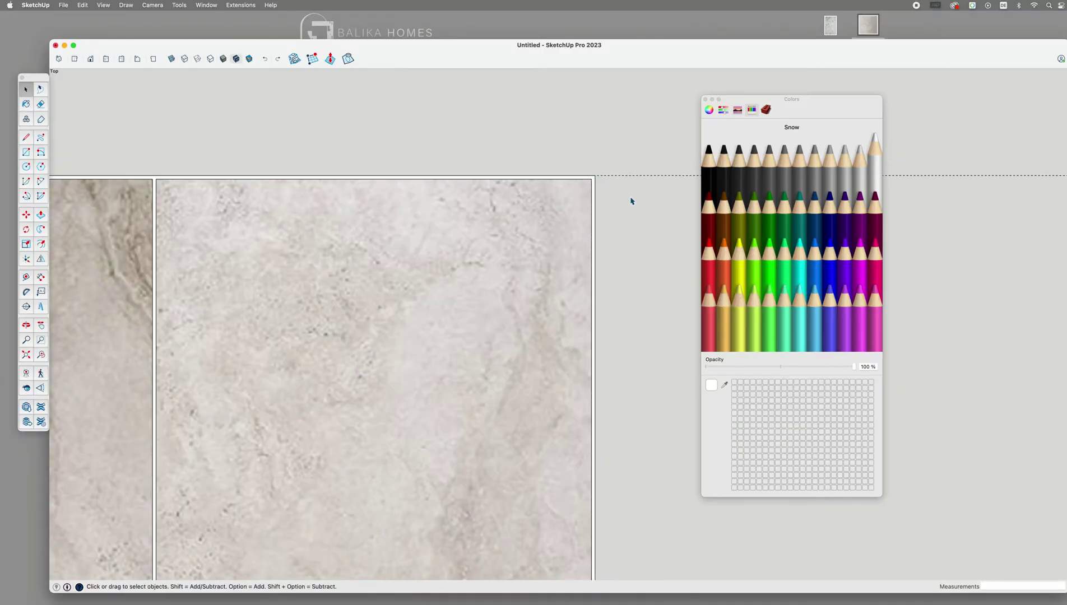
Copy the white-grouted layout along the red axis, about 2695 mm away, to form a third layout
scroll(597, 195, "down", 2)
scroll(462, 164, "down", 2)
scroll(295, 162, "down", 3)
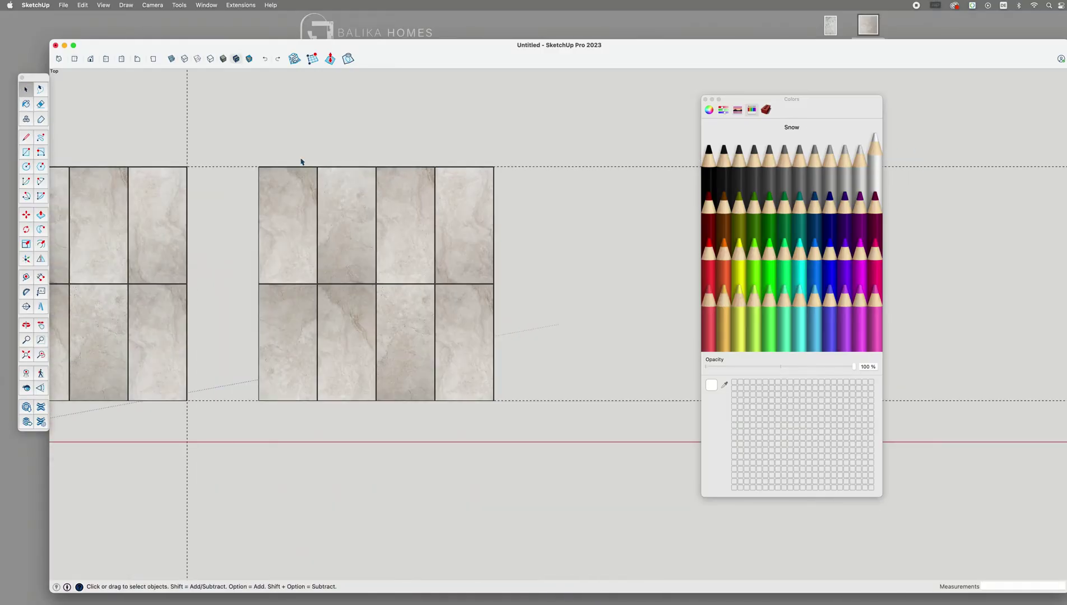
left_click_drag(236, 134, 583, 445)
key("m")
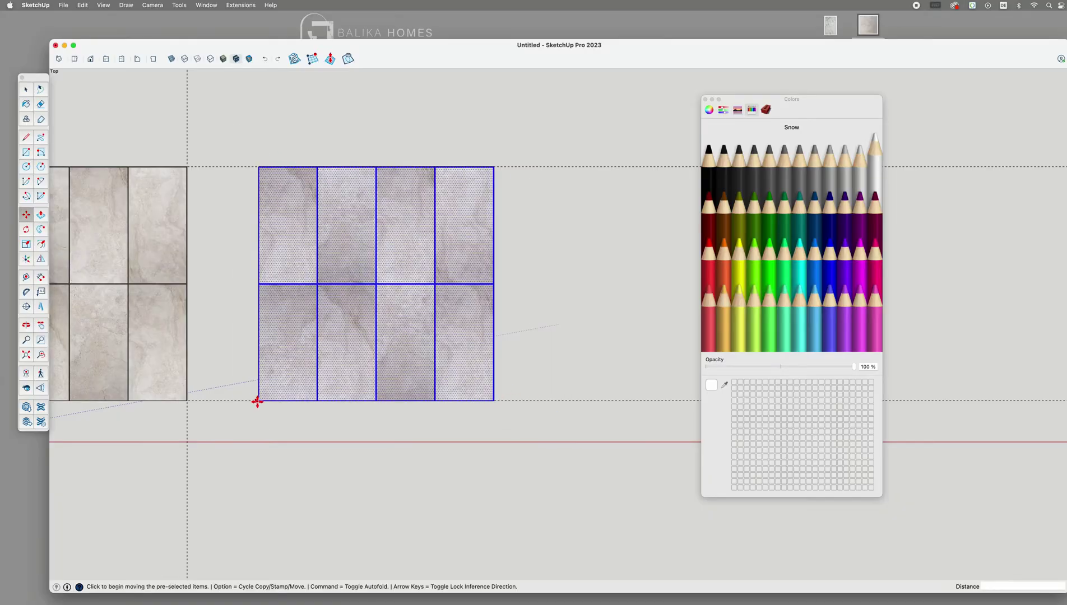
left_click(257, 401)
key("alt")
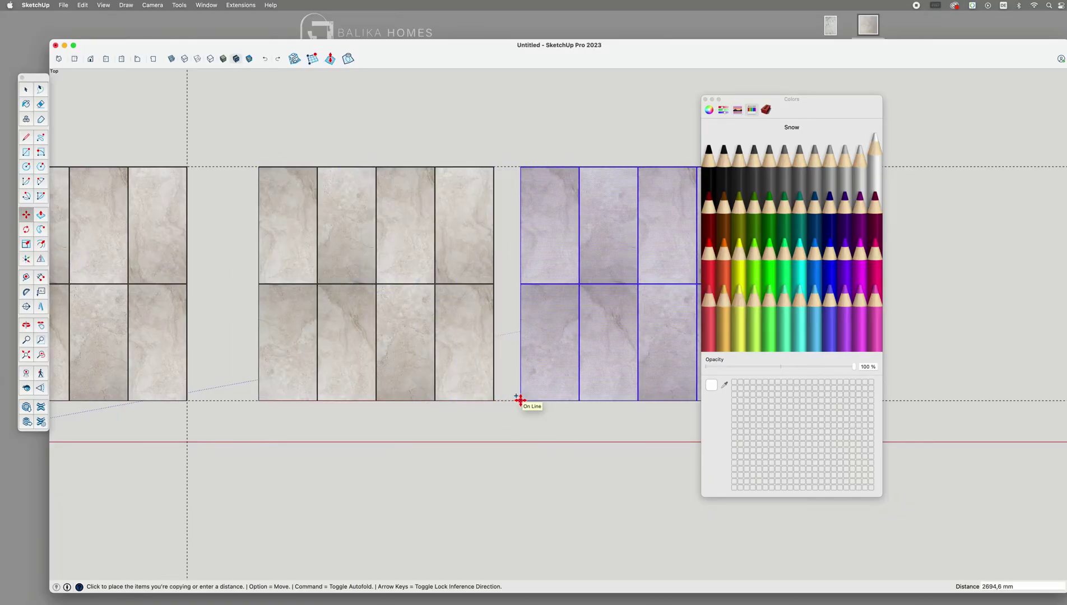
left_click(520, 400)
Paint the grout face of the third layout with the grey Silver pencil colour
scroll(410, 384, "down", 2)
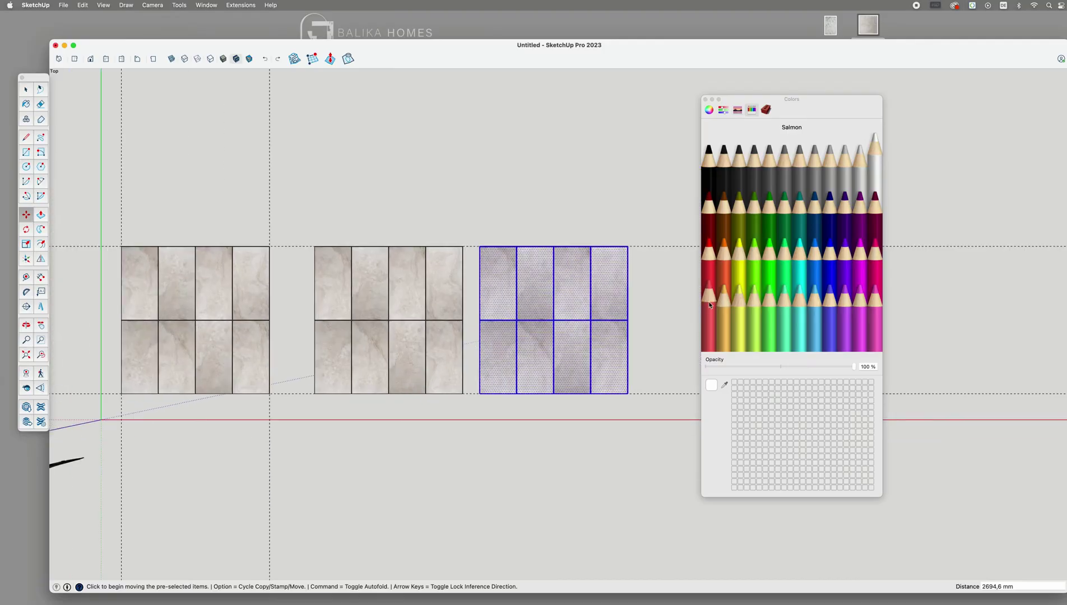
left_click(844, 151)
scroll(627, 247, "up", 5)
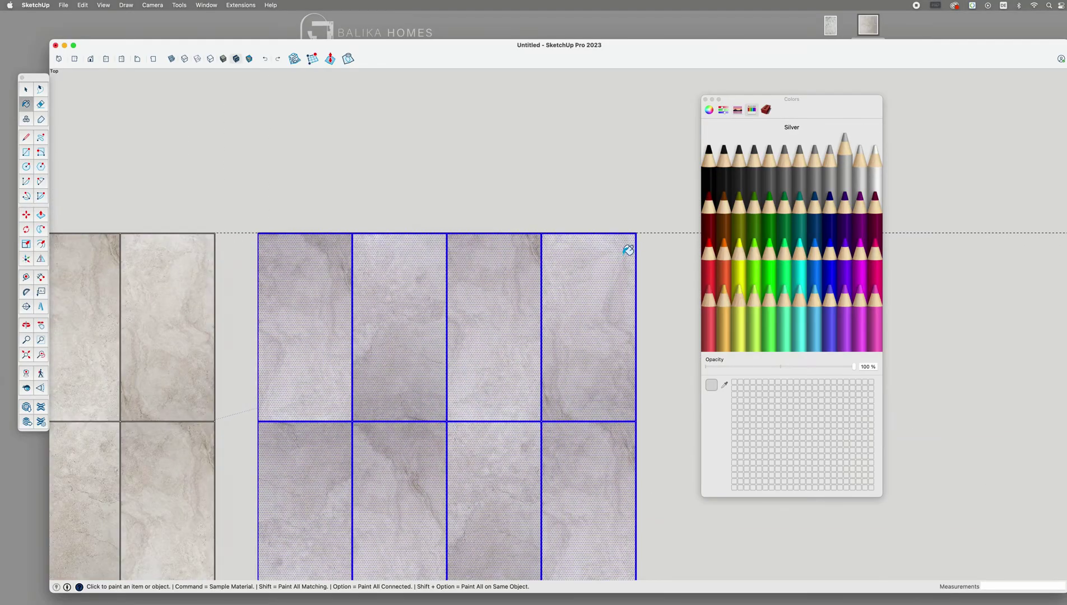
scroll(645, 246, "up", 1)
key("space")
left_click(643, 240)
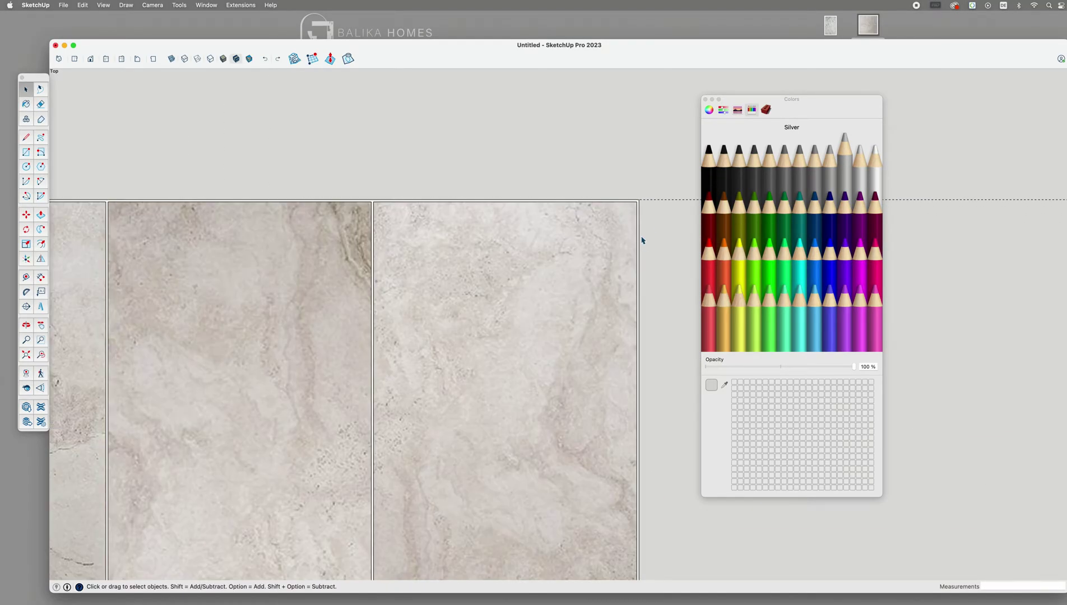
scroll(656, 227, "up", 2)
key("b")
scroll(608, 210, "up", 3)
Delete all the guides from the model
scroll(602, 179, "down", 6)
scroll(641, 203, "down", 1)
left_click(82, 5)
left_click(92, 106)
Combine the textures of the original grouted layout into one face and erase its interior edges
left_click_drag(216, 187, 352, 337)
scroll(308, 303, "up", 3)
scroll(300, 288, "up", 1)
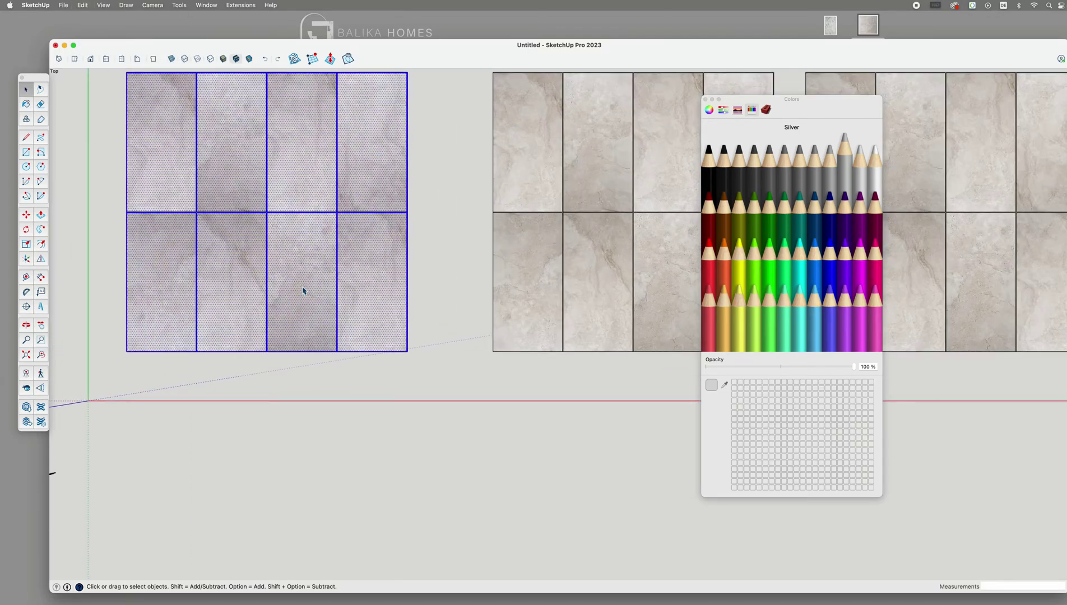
right_click(302, 288)
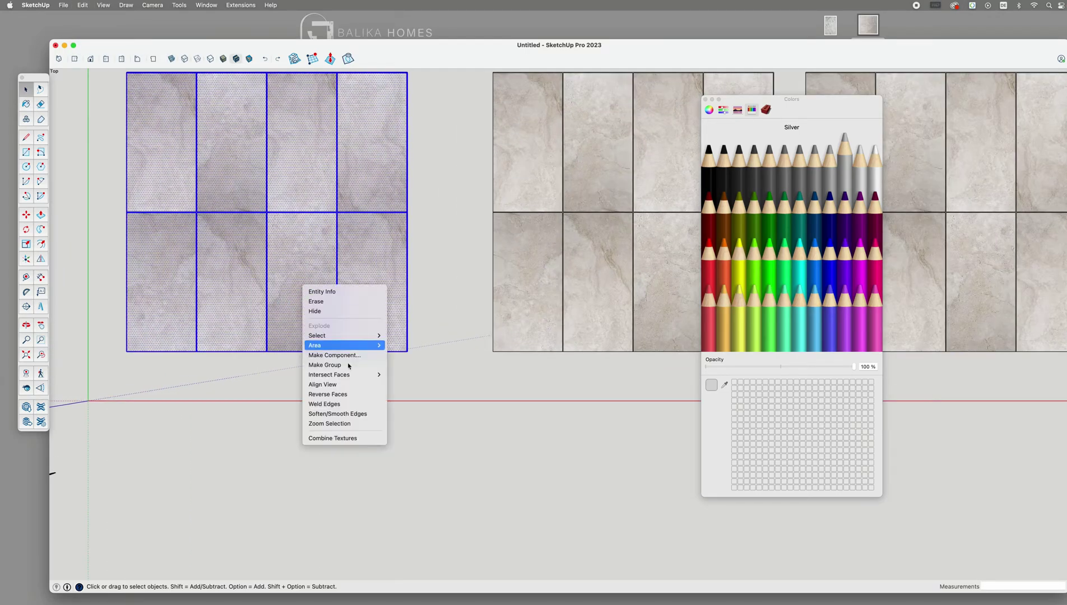
left_click(326, 440)
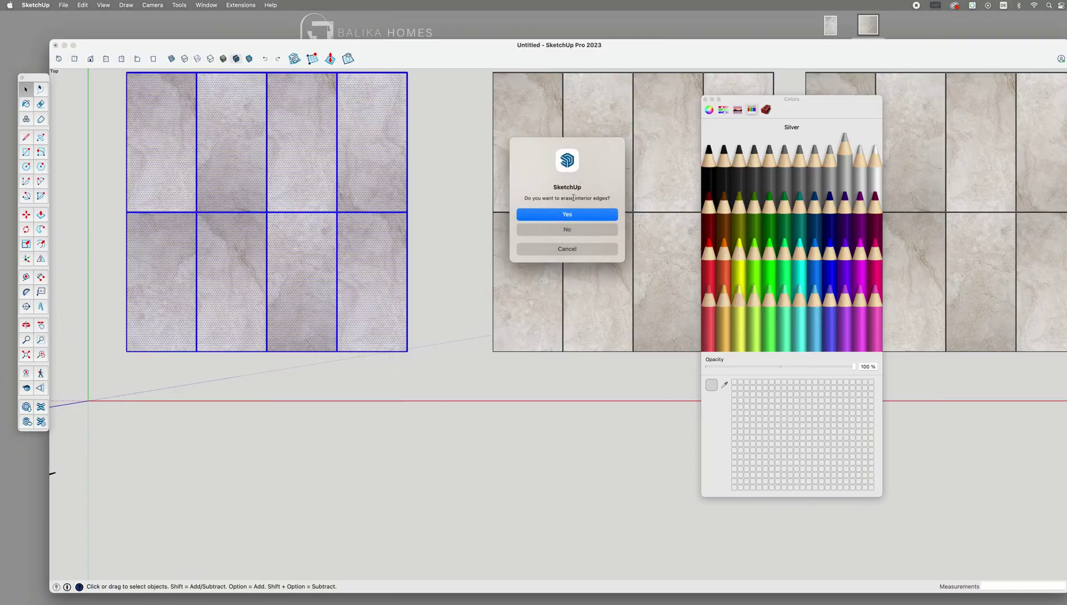
left_click(563, 217)
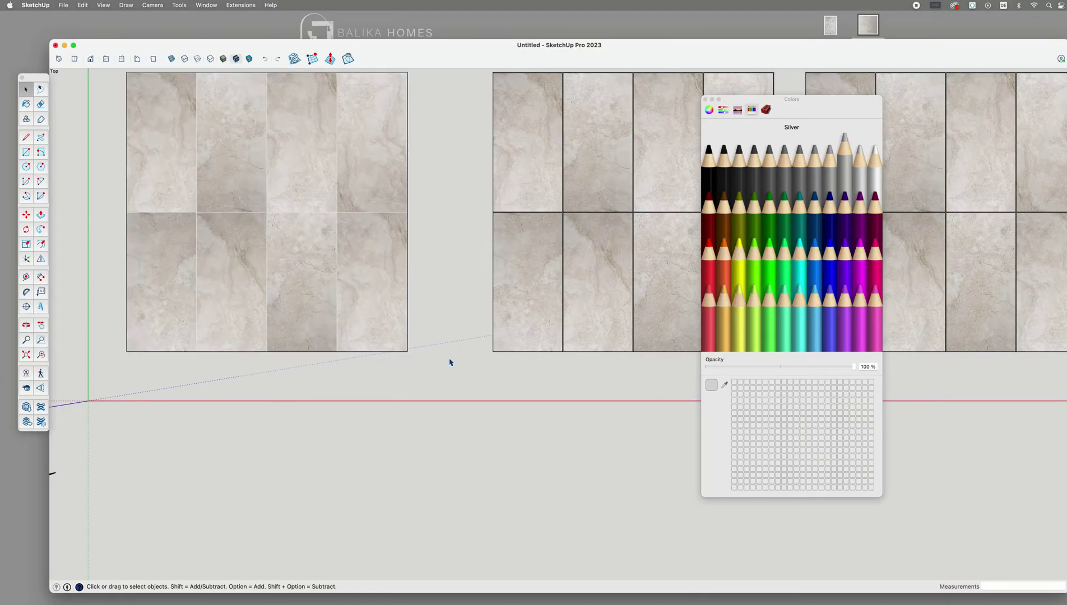
Try to widen the combined tile face by moving its right edge outward along the red axis
scroll(456, 399, "down", 1)
scroll(398, 281, "up", 2)
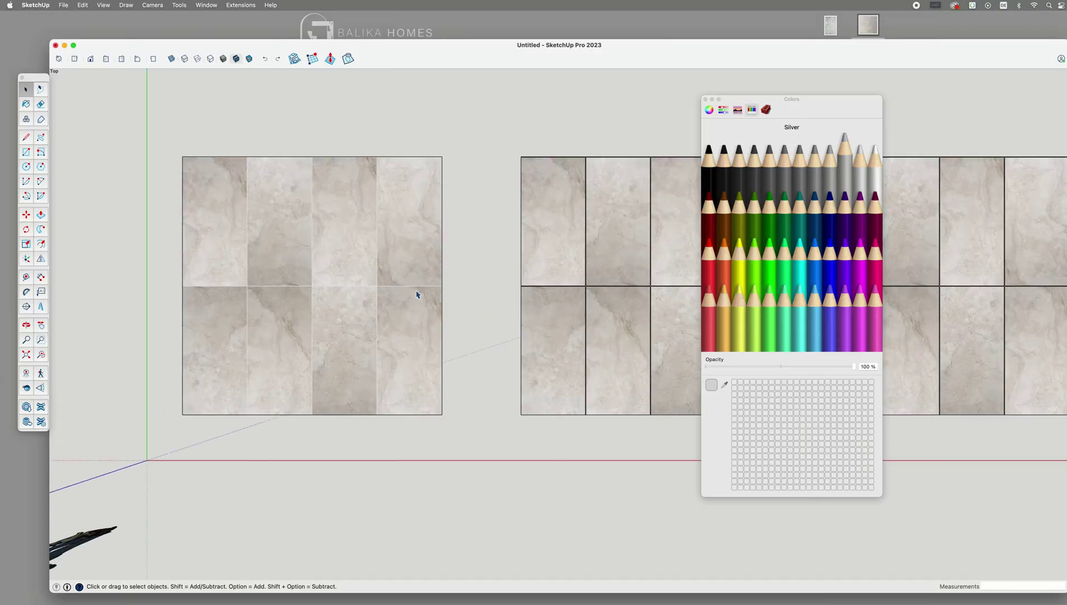
left_click(442, 298)
left_click(441, 298)
key("m")
left_click(442, 300)
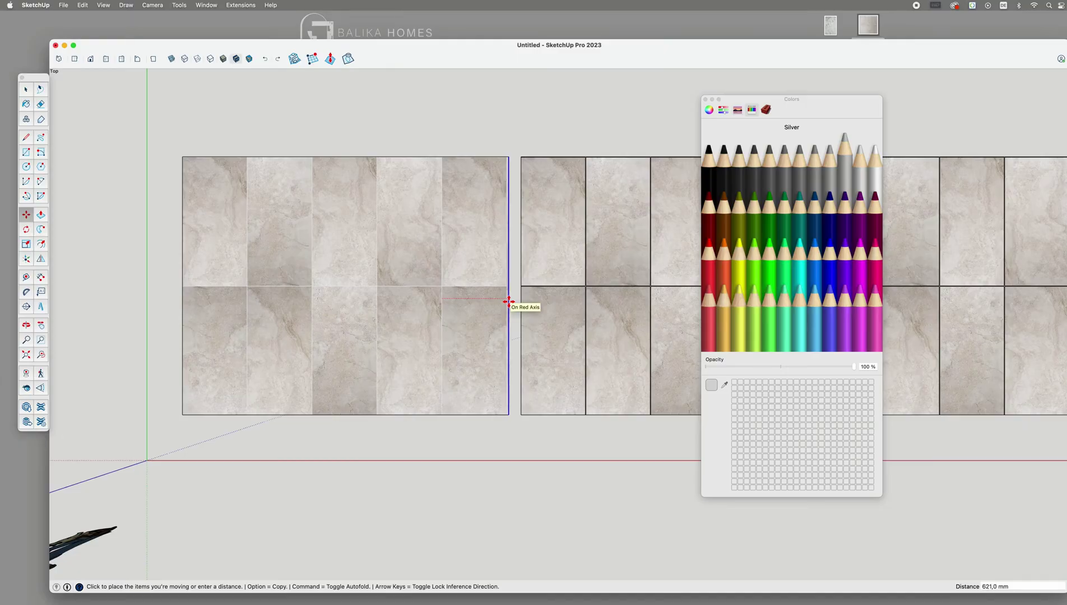
key("Escape")
key("space")
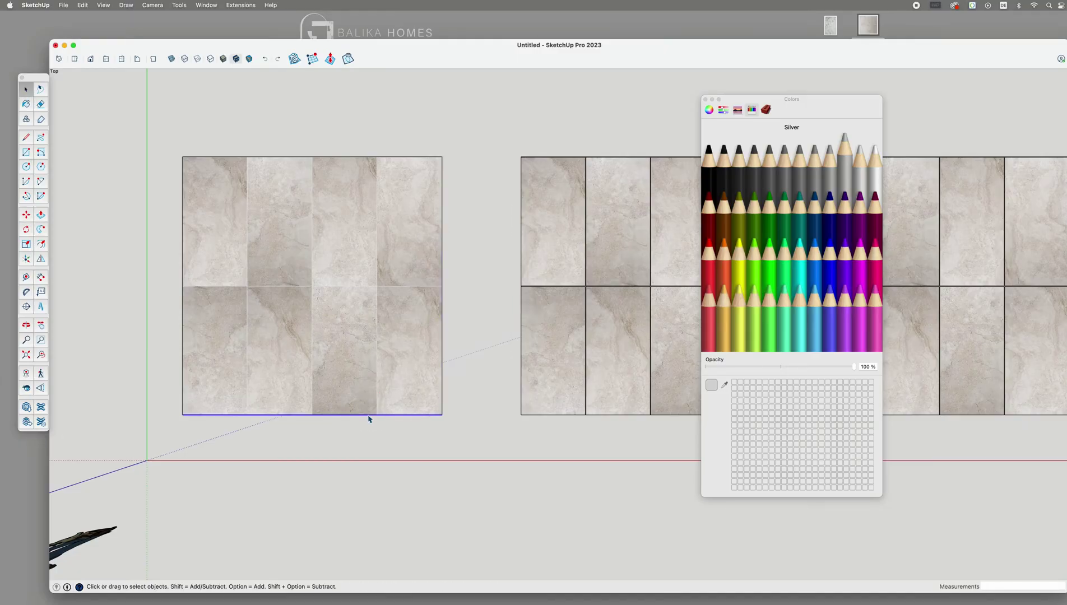
Try to lengthen the combined tile face by moving its lower edge outward along the green axis
key("m")
left_click(368, 416)
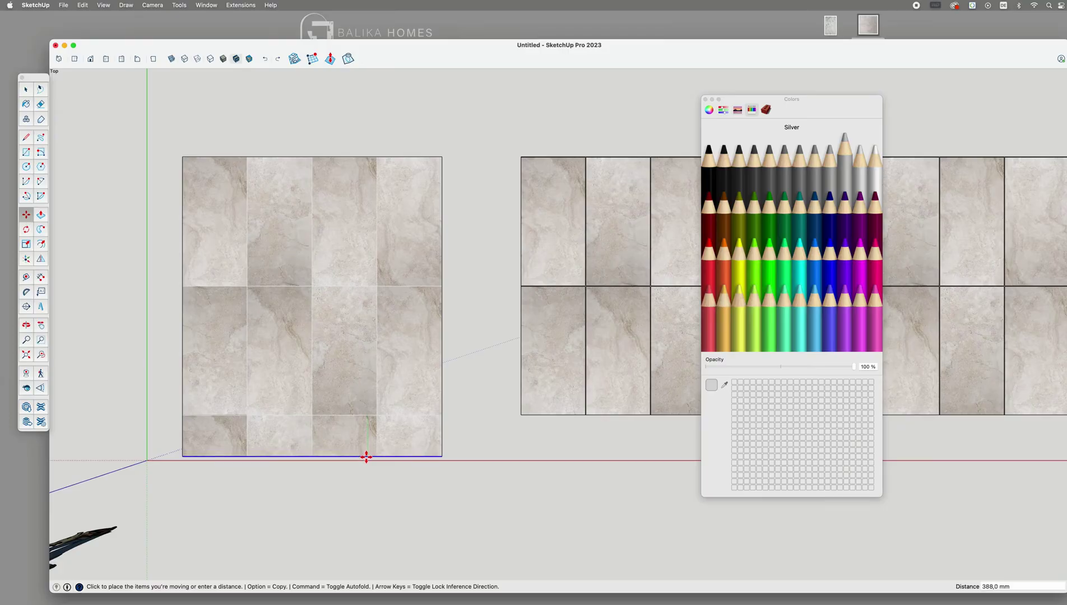
key("Escape")
key("space")
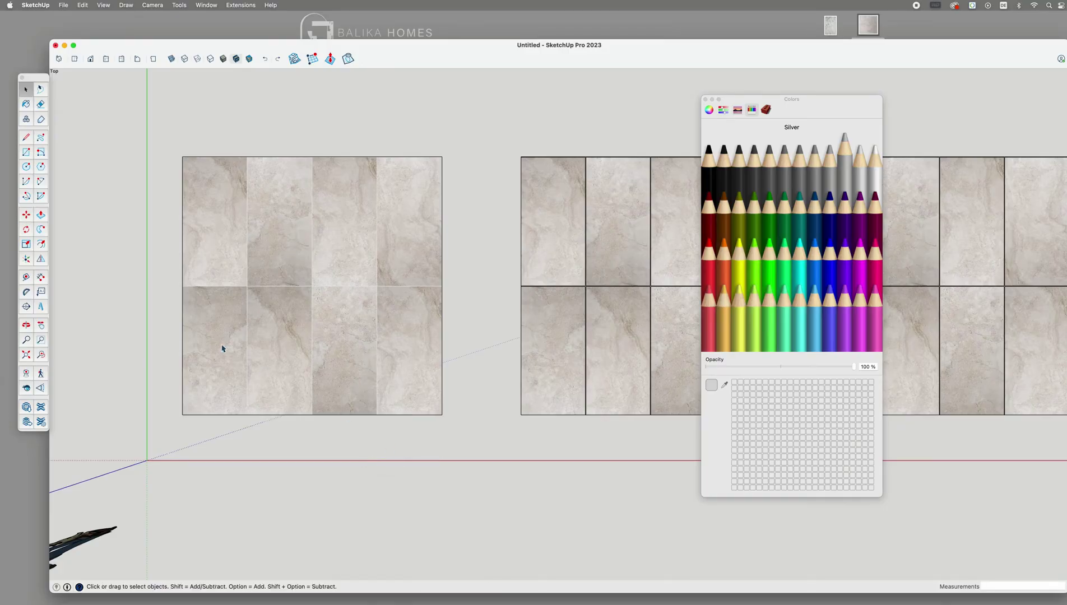
Combine the textures of the white-grouted middle layout into one face, erasing the interior edges
scroll(222, 345, "down", 3)
left_click_drag(398, 200, 576, 423)
right_click(493, 330)
left_click(532, 480)
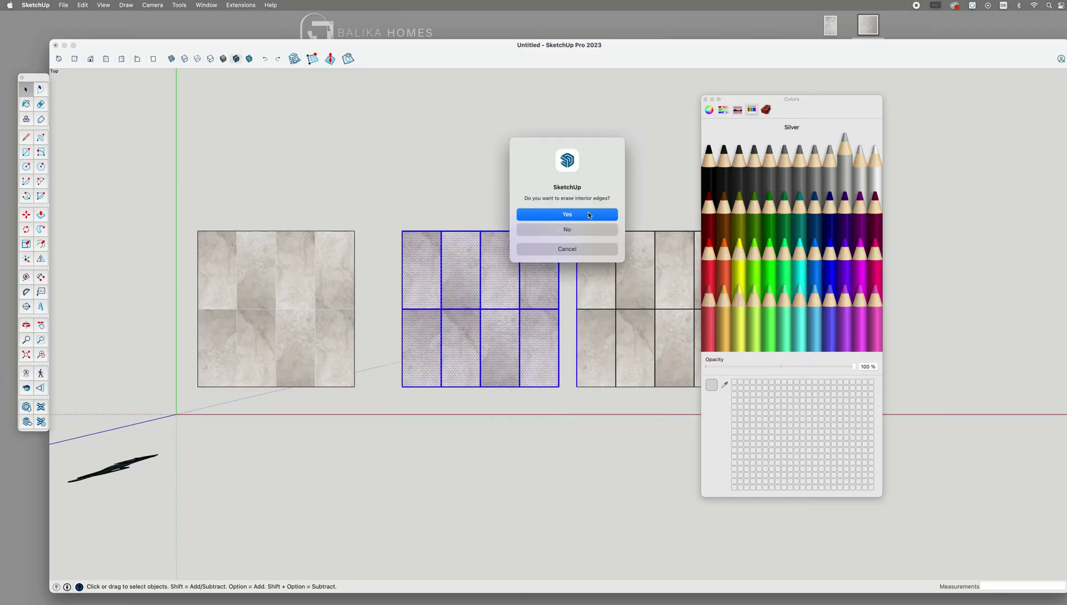
left_click(589, 214)
left_click(414, 453)
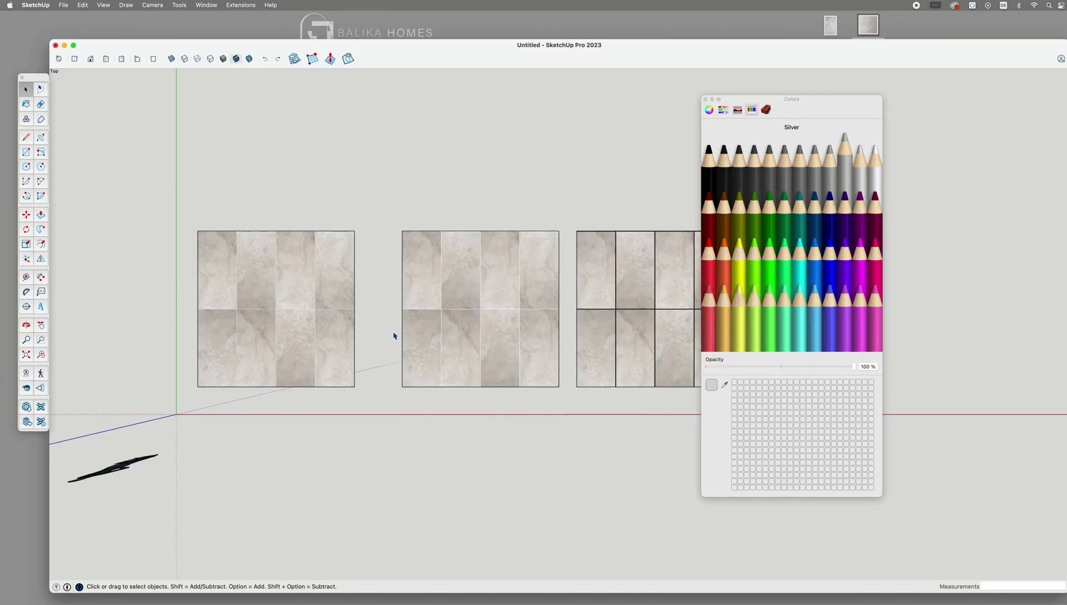
scroll(391, 339, "up", 3)
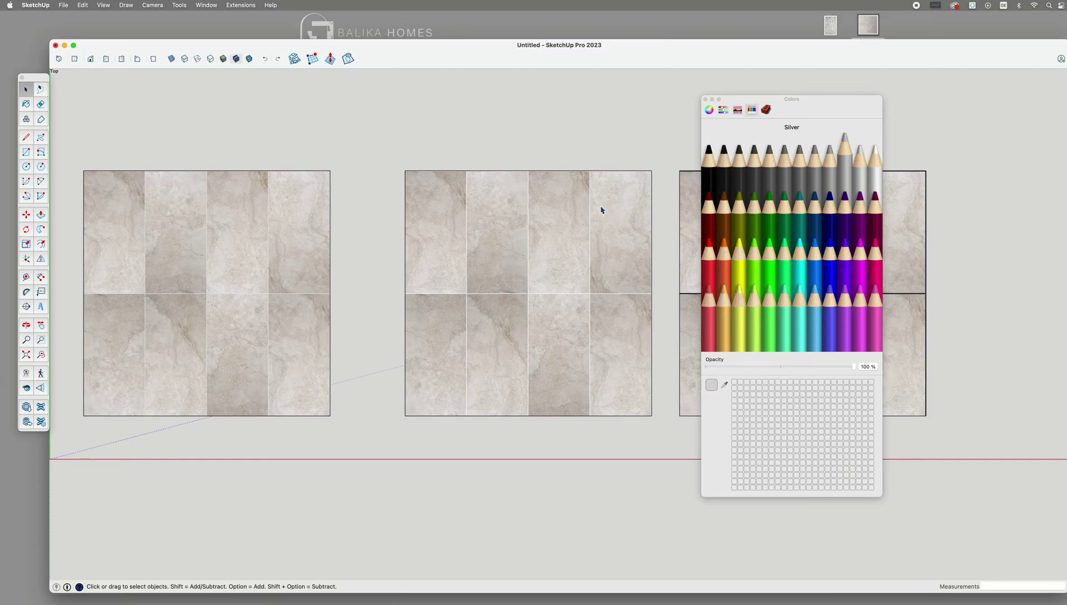
left_click(859, 155)
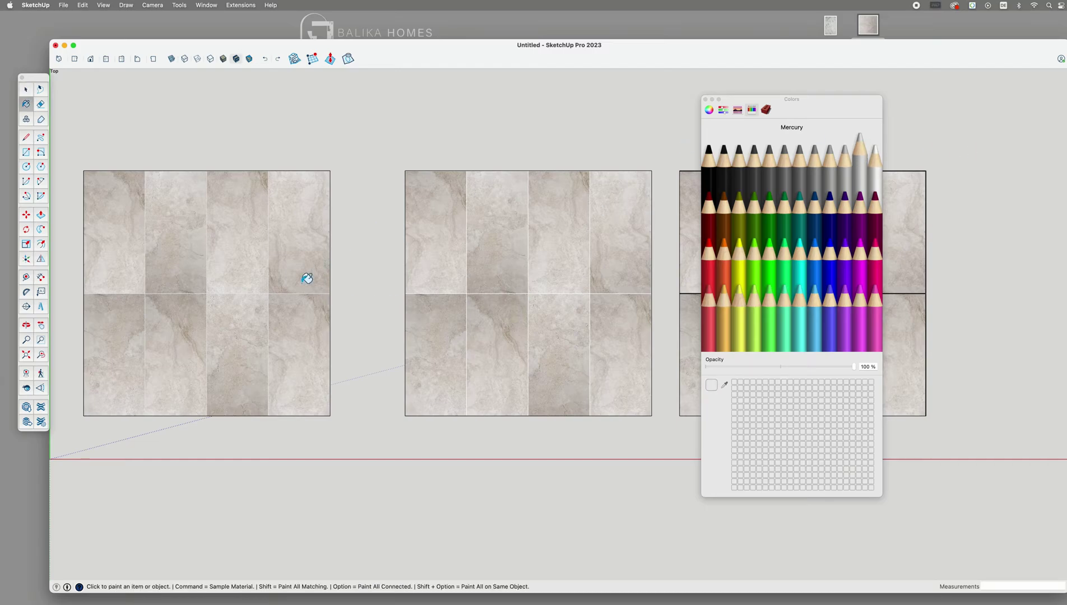
scroll(286, 297, "up", 5)
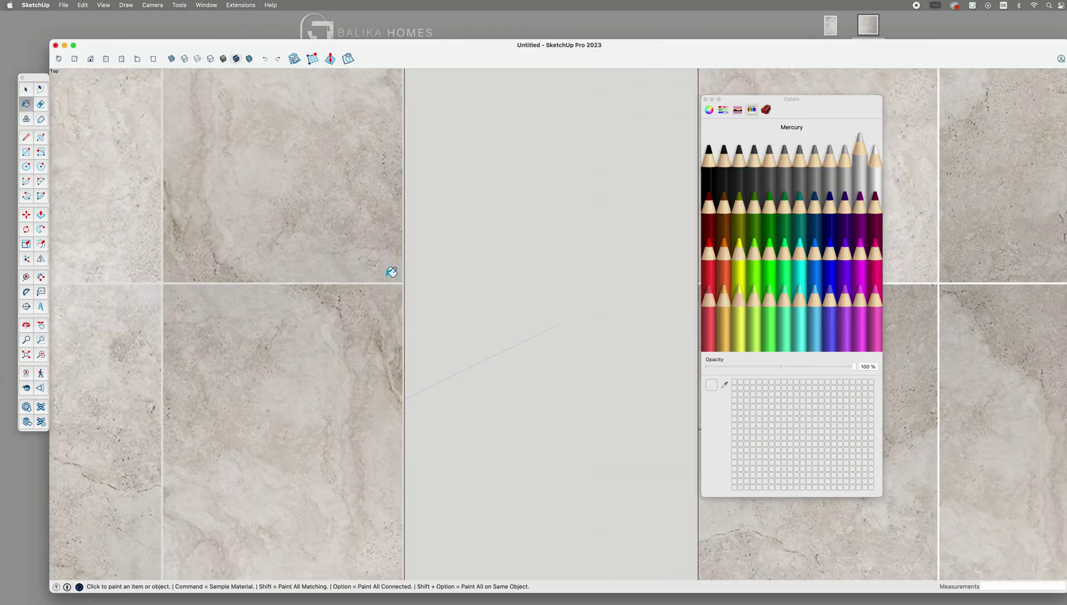
scroll(391, 272, "up", 2)
scroll(198, 293, "down", 8)
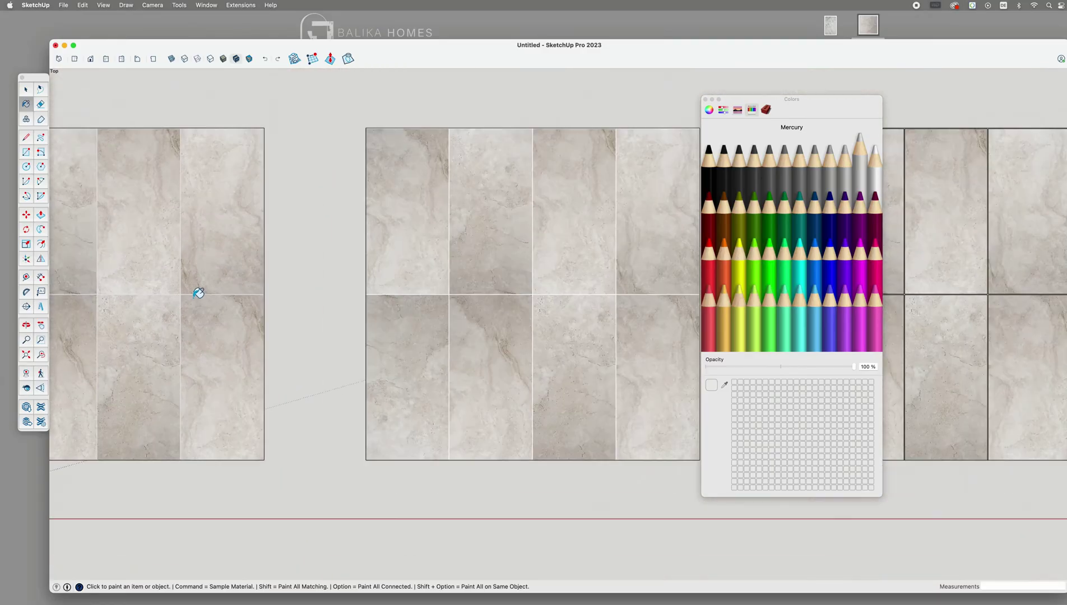
scroll(635, 288, "up", 2)
key("space")
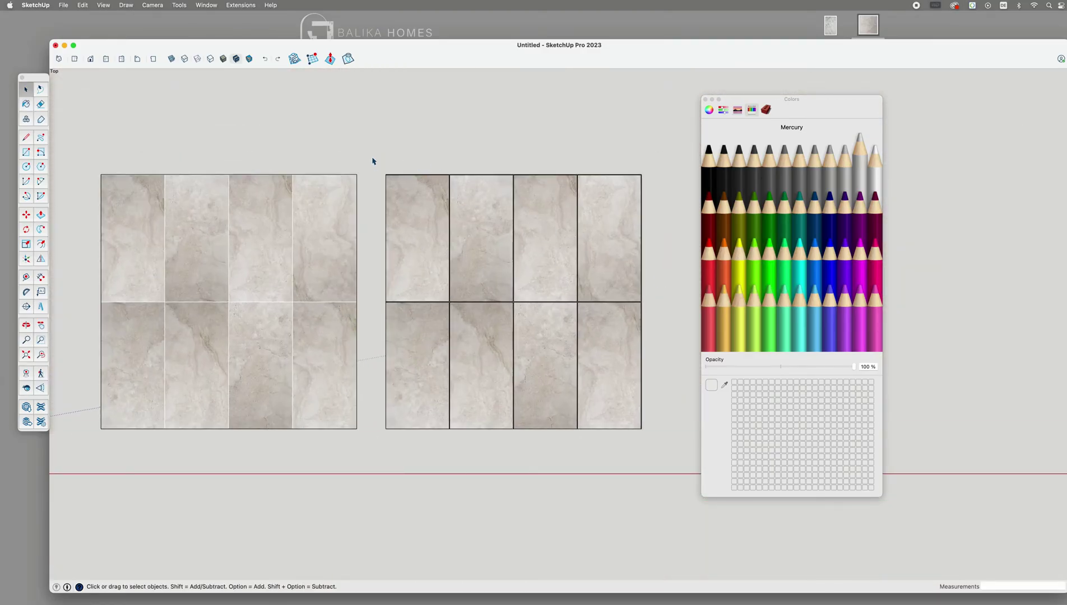
Combine the textures of the third layout with Silver grout into one face, erasing the interior edges
left_click_drag(369, 157, 685, 461)
right_click(561, 332)
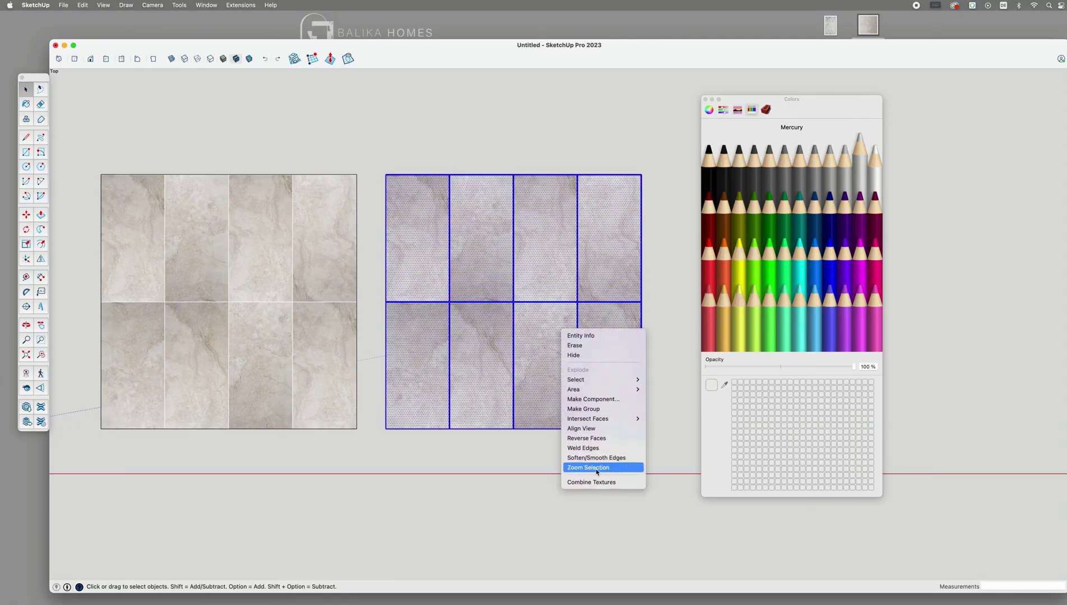
left_click(596, 483)
left_click(544, 216)
scroll(534, 329, "up", 3)
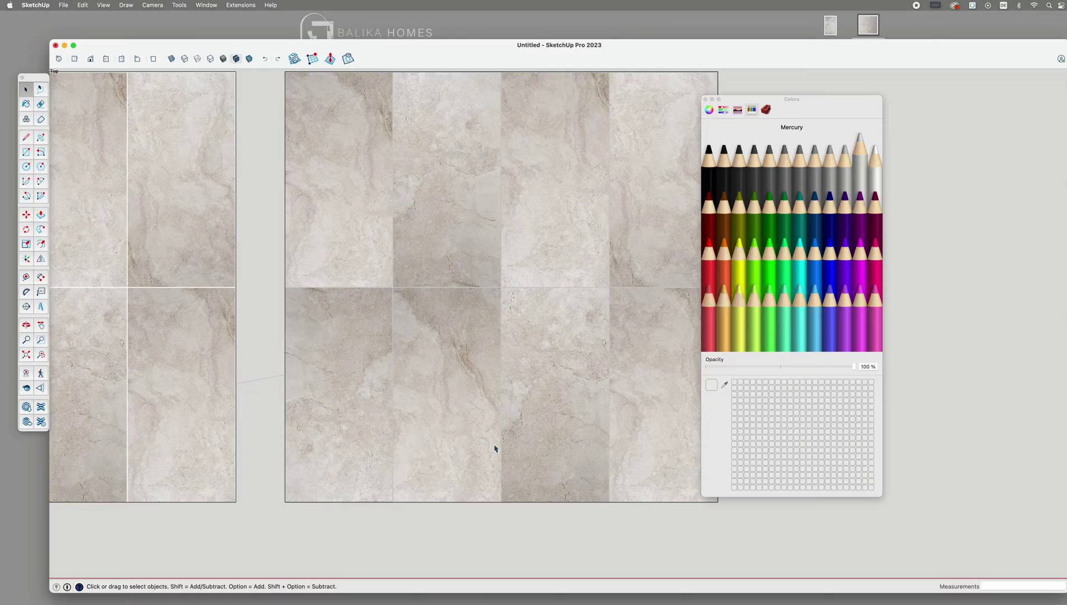
Sample the combined tile texture of the original layout to load it as the current paint material
scroll(480, 345, "down", 3)
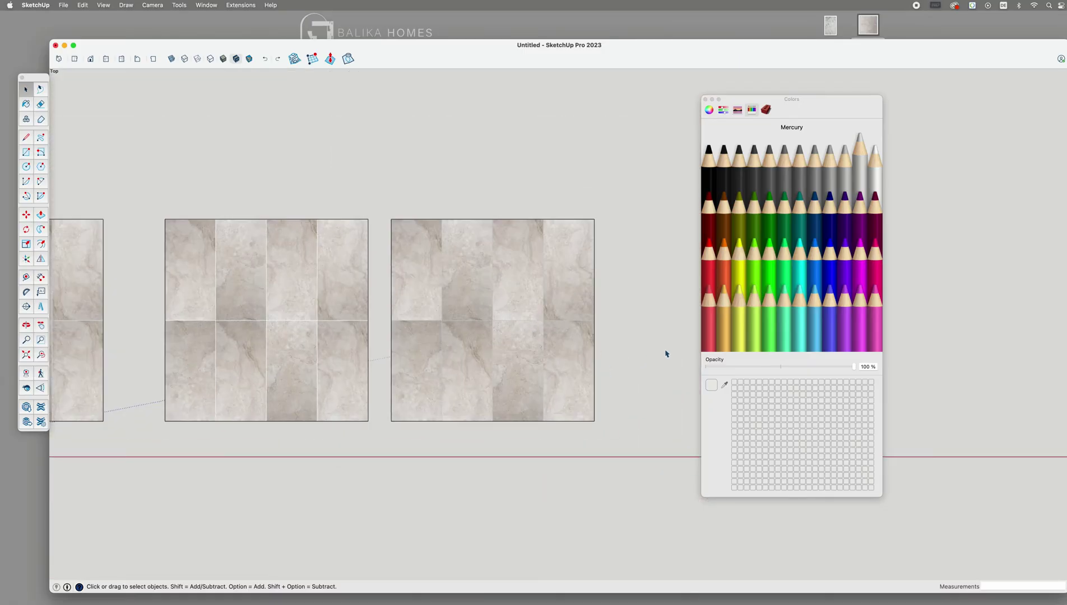
scroll(669, 351, "down", 3)
scroll(309, 353, "up", 5)
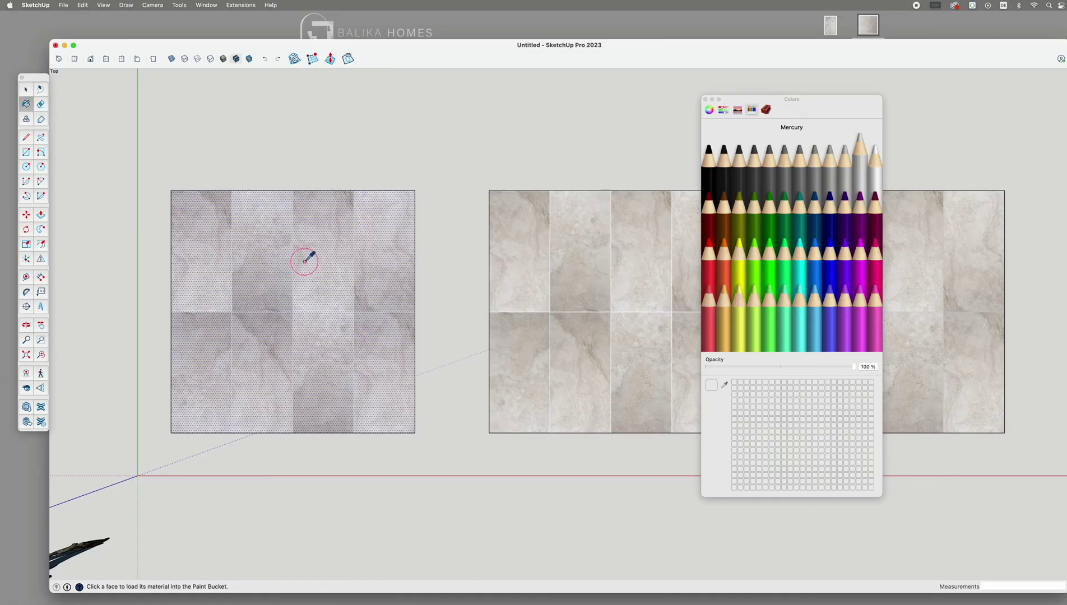
left_click(306, 253, "super")
key("space")
left_click(437, 454)
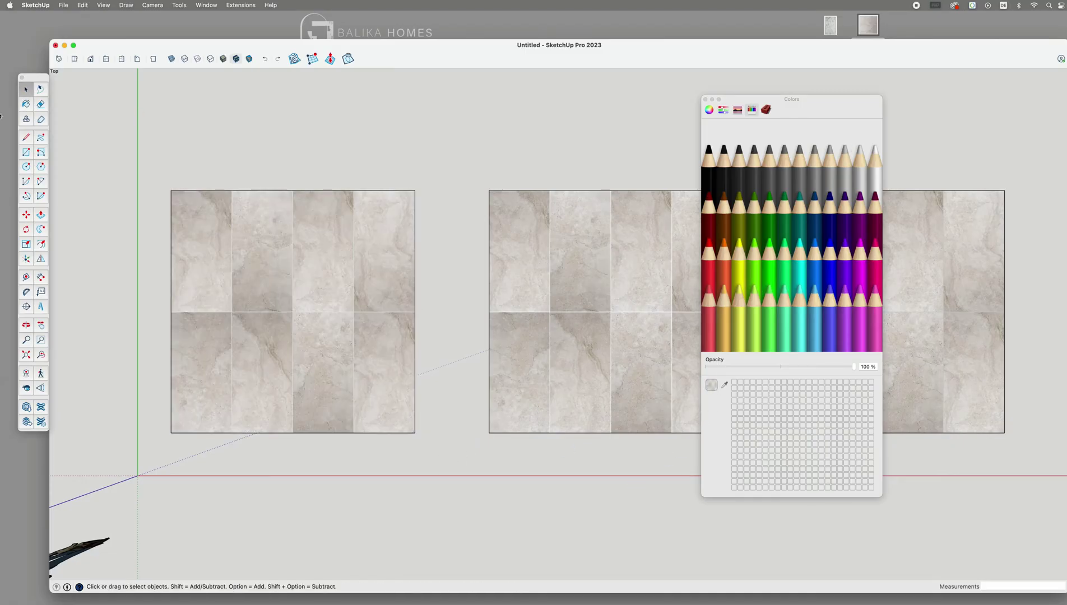
left_click(62, 5)
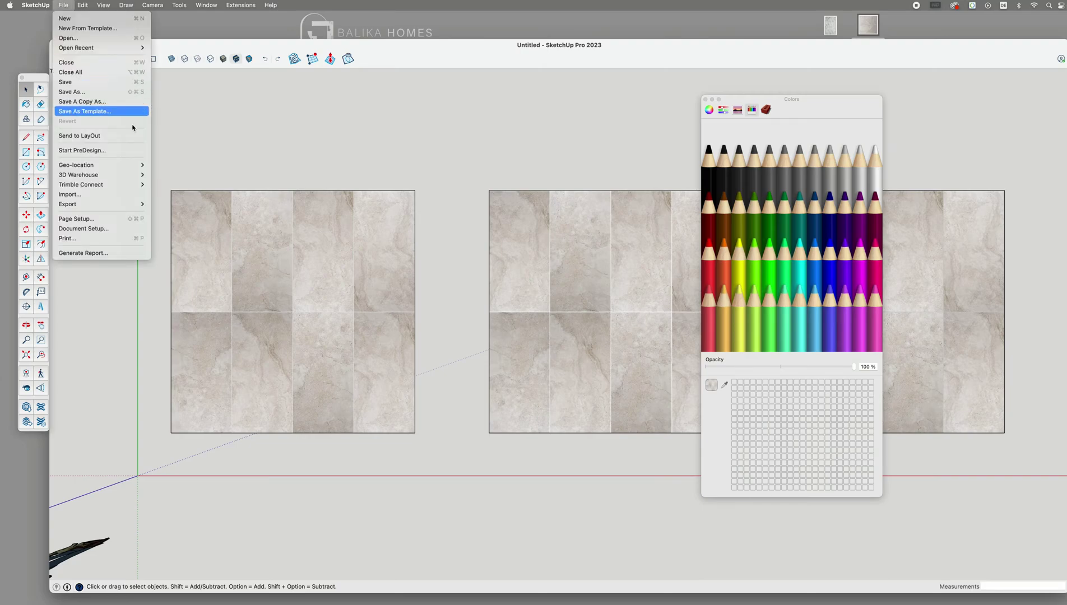
left_click(275, 135)
left_click(337, 285)
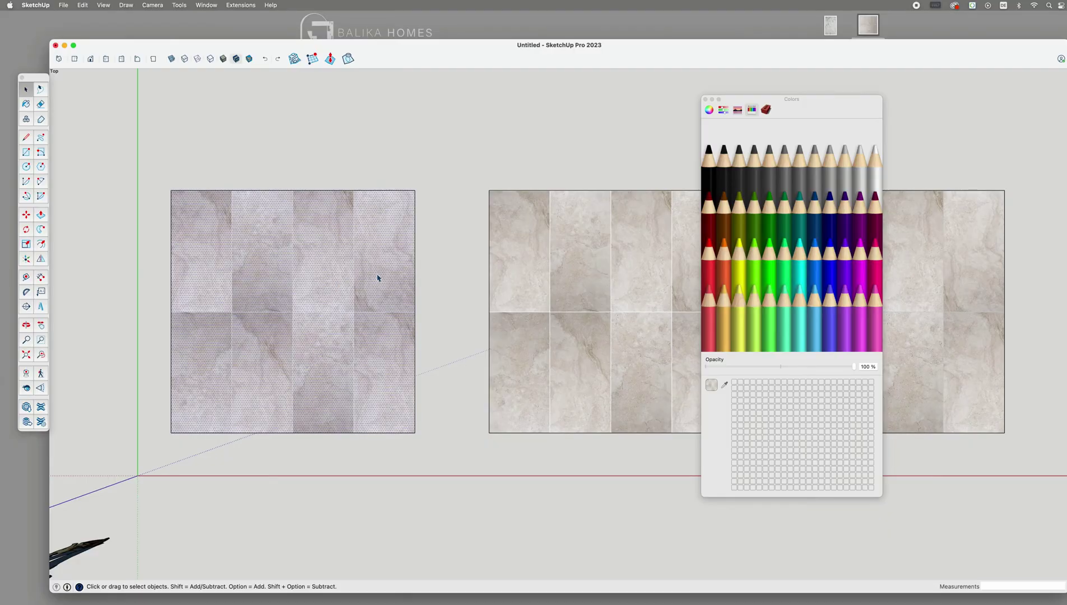
left_click(421, 283)
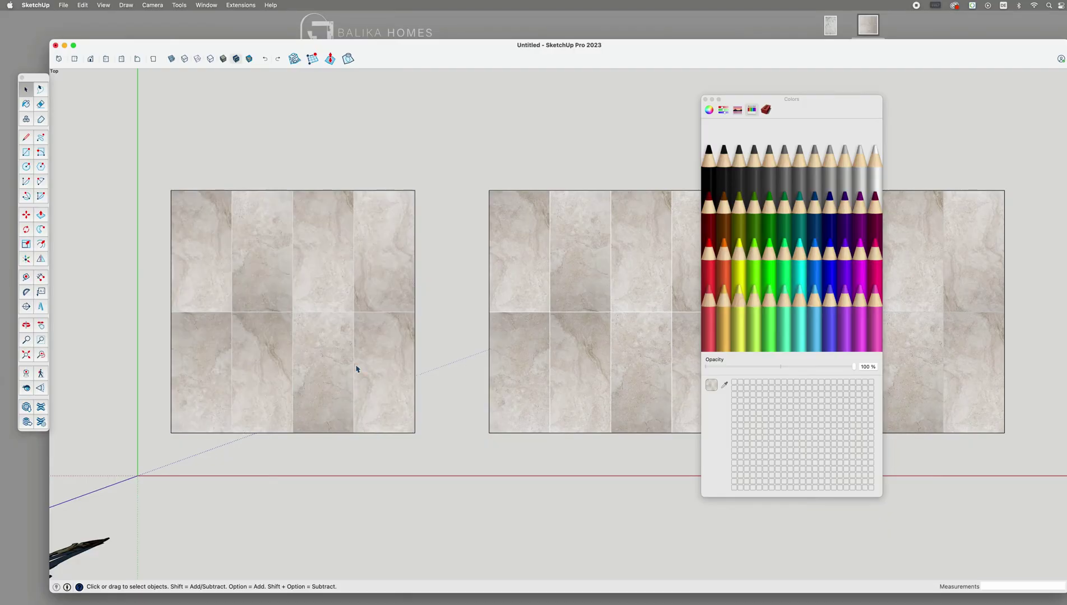
Measure the distance from the lower edge of the original layout up to its horizontal grout line
key("t")
left_click(331, 433)
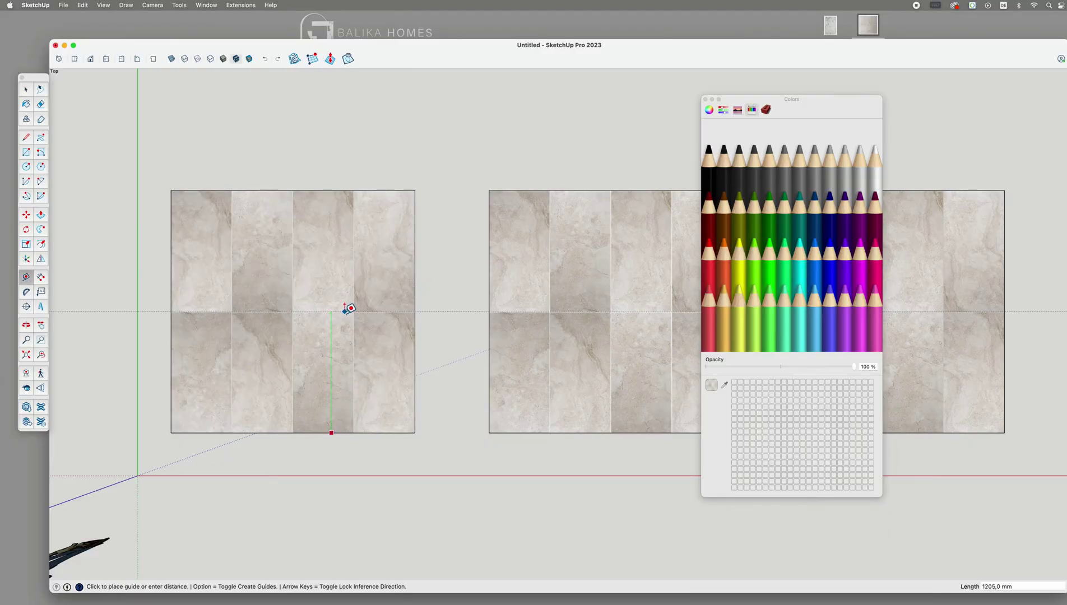
key("space")
left_click(469, 364)
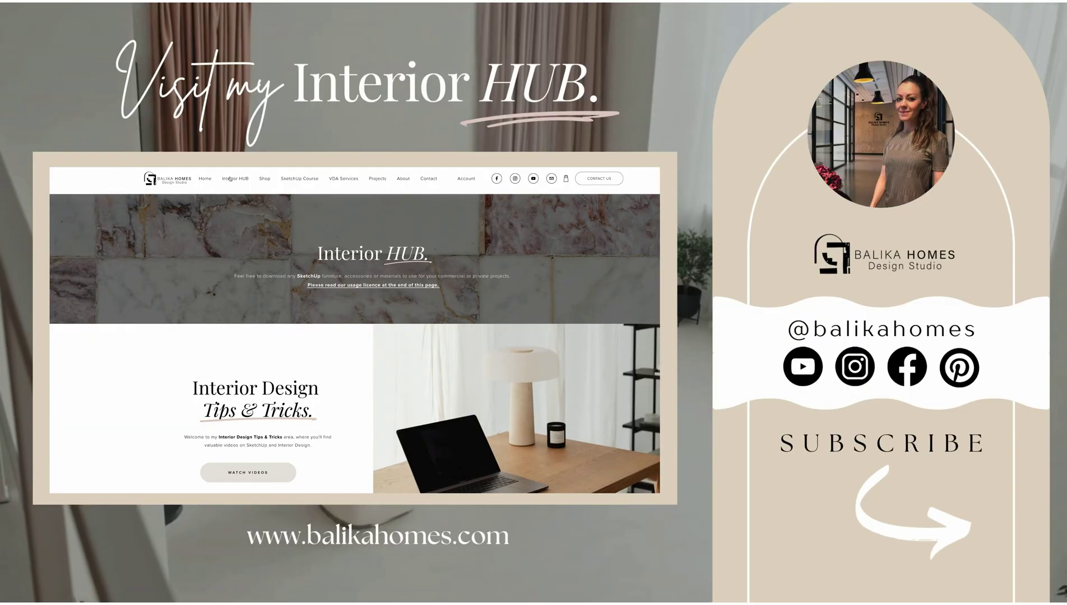